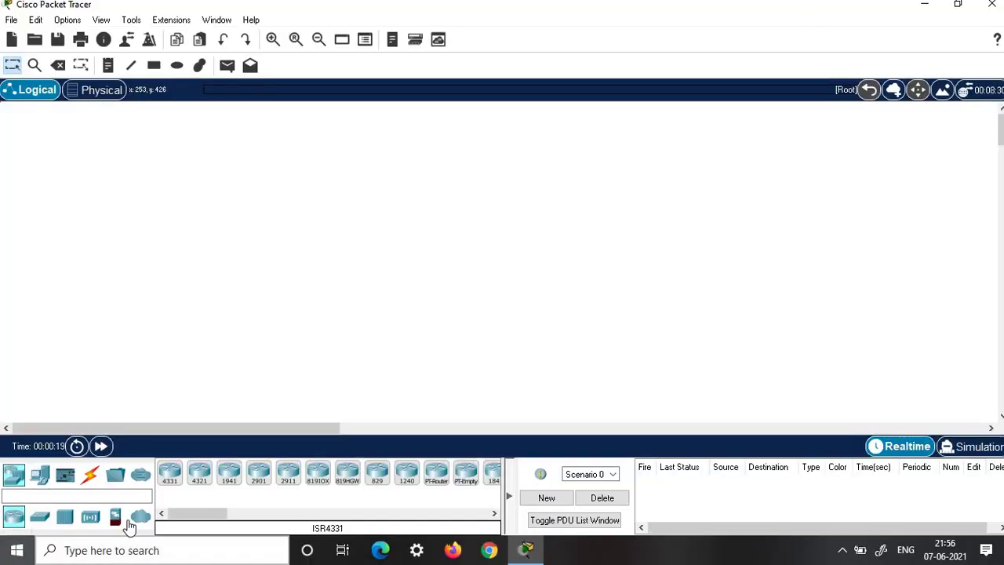
# - Place a DLC100 Home Gateway on the workspace
pyautogui.click(91, 516)
pyautogui.moveTo(200, 513); pyautogui.dragTo(229, 513)
pyautogui.moveTo(358, 474); pyautogui.dragTo(112, 213)
# - Place a Smartphone from End Devices on the workspace
pyautogui.click(39, 475)
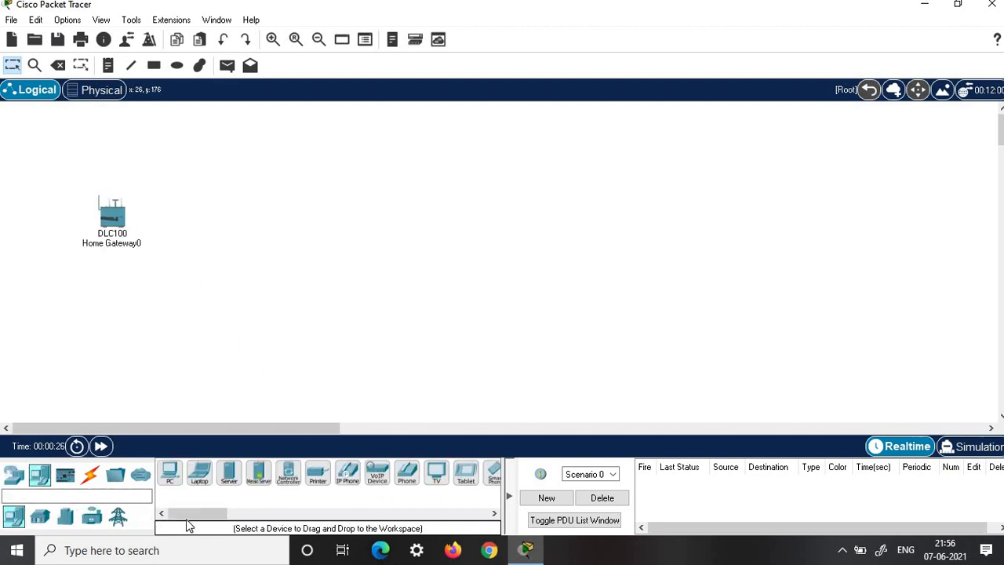
pyautogui.moveTo(188, 513); pyautogui.dragTo(250, 513)
pyautogui.moveTo(182, 479); pyautogui.dragTo(266, 243)
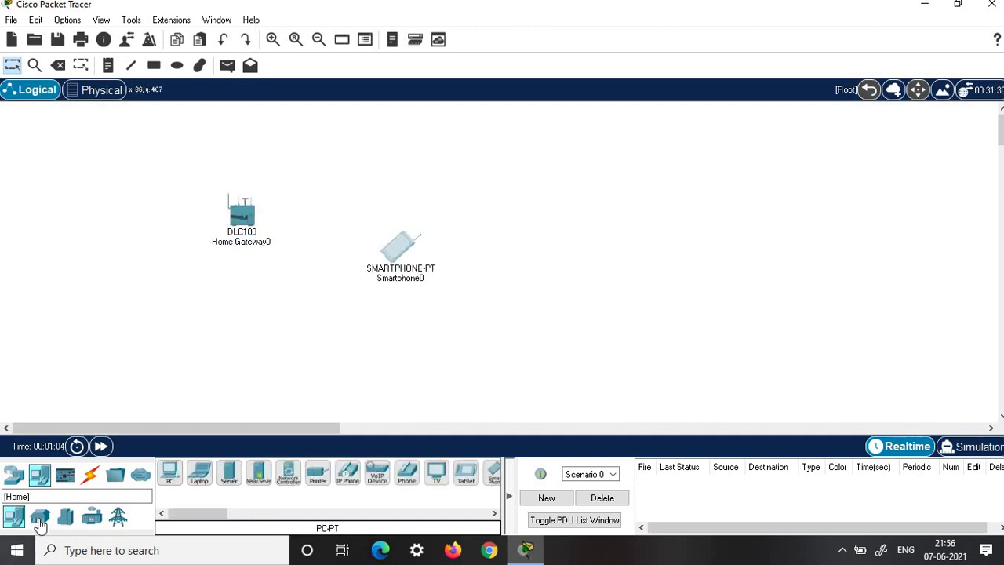
# - Select the Lawn Sprinkler from the Home IoT devices
pyautogui.click(41, 521)
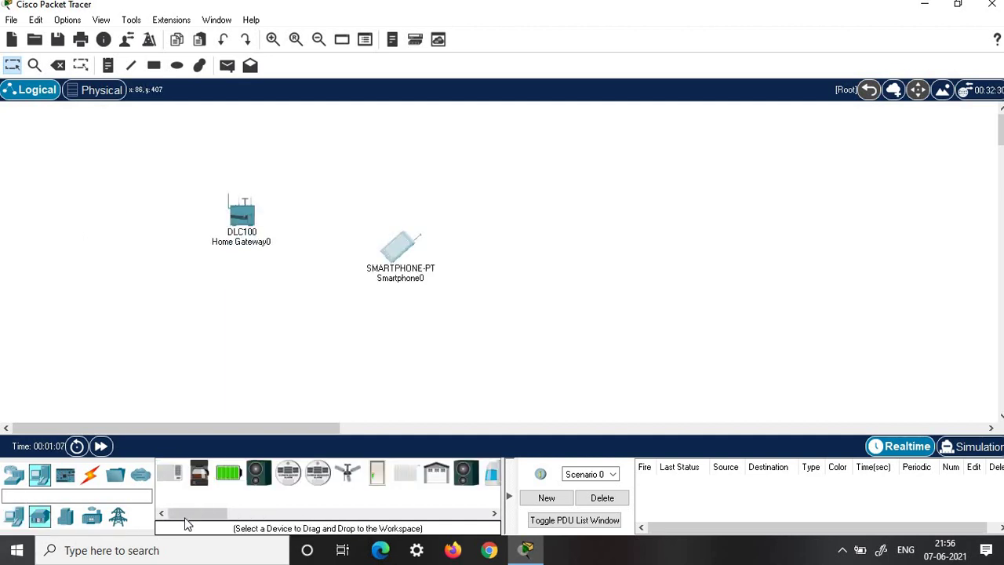
pyautogui.moveTo(201, 518); pyautogui.dragTo(228, 521)
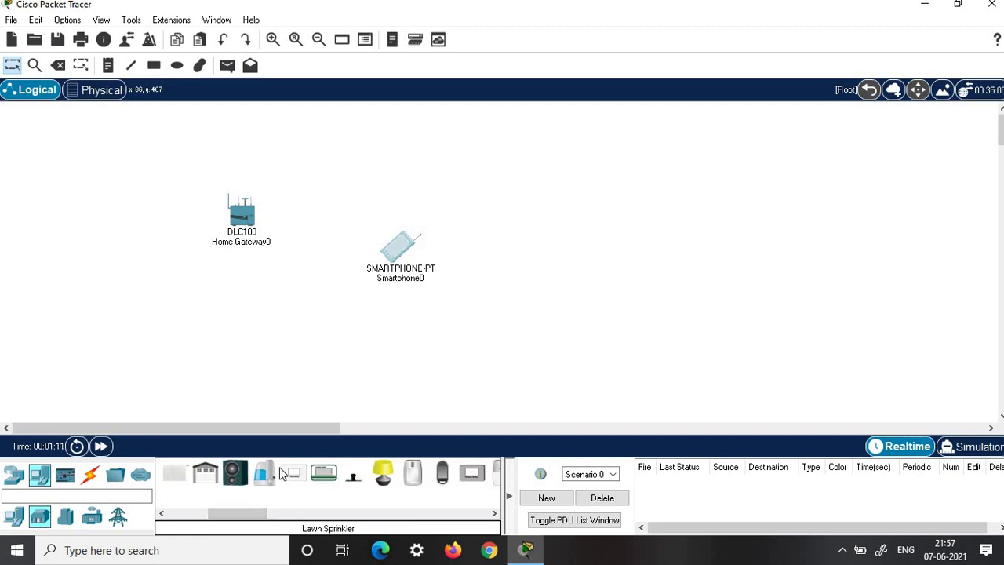
pyautogui.click(50, 331)
# - Place four lawn sprinklers around the home gateway
pyautogui.click(352, 476)
pyautogui.click(253, 392)
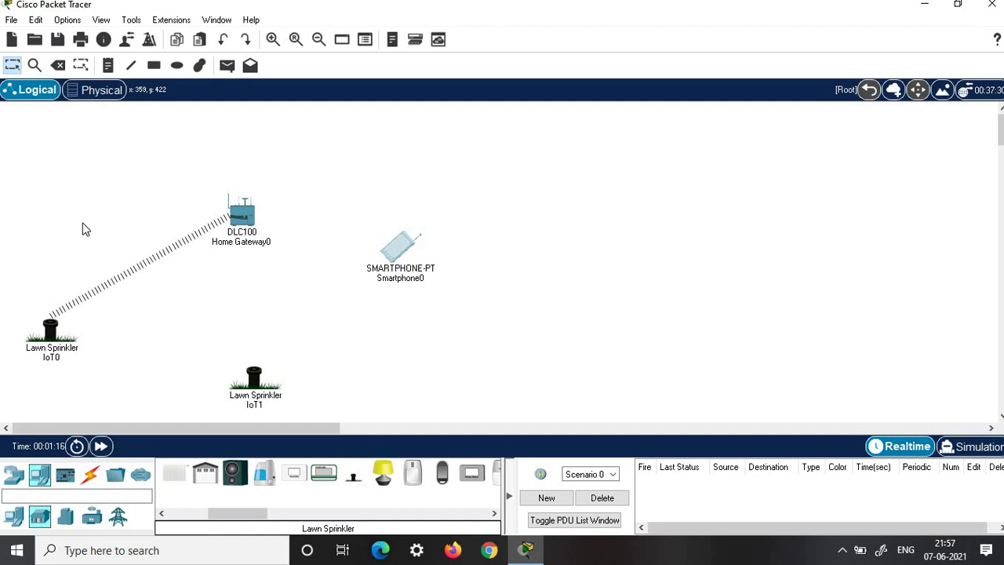
pyautogui.click(65, 157)
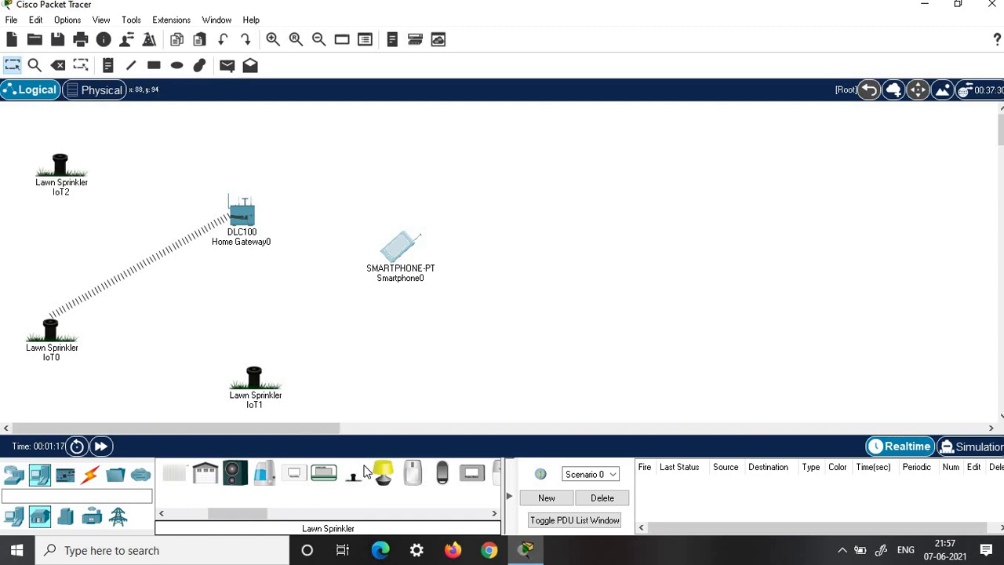
pyautogui.click(220, 142)
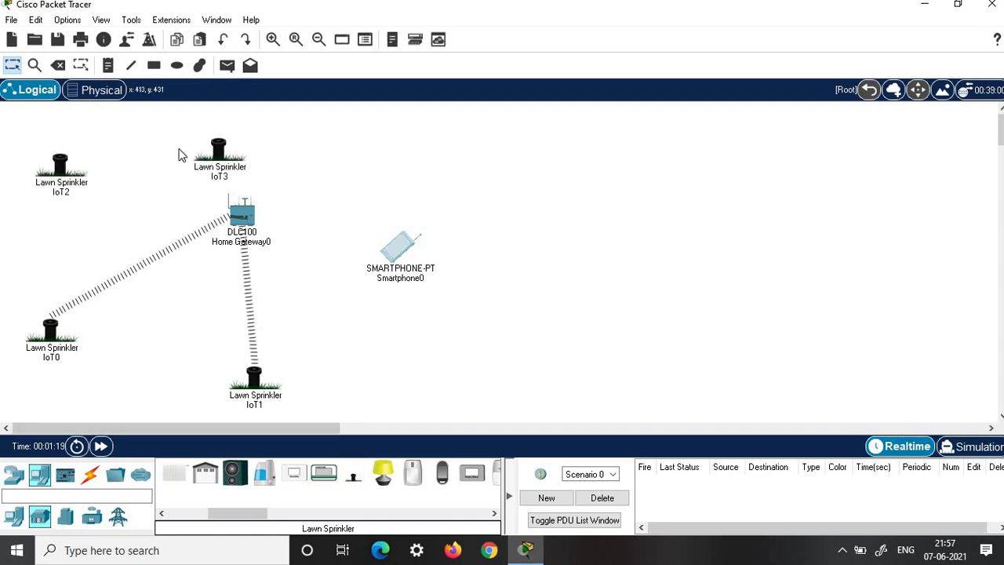
# - Add two water level monitors, one near the bottom and one near the top
pyautogui.click(291, 514)
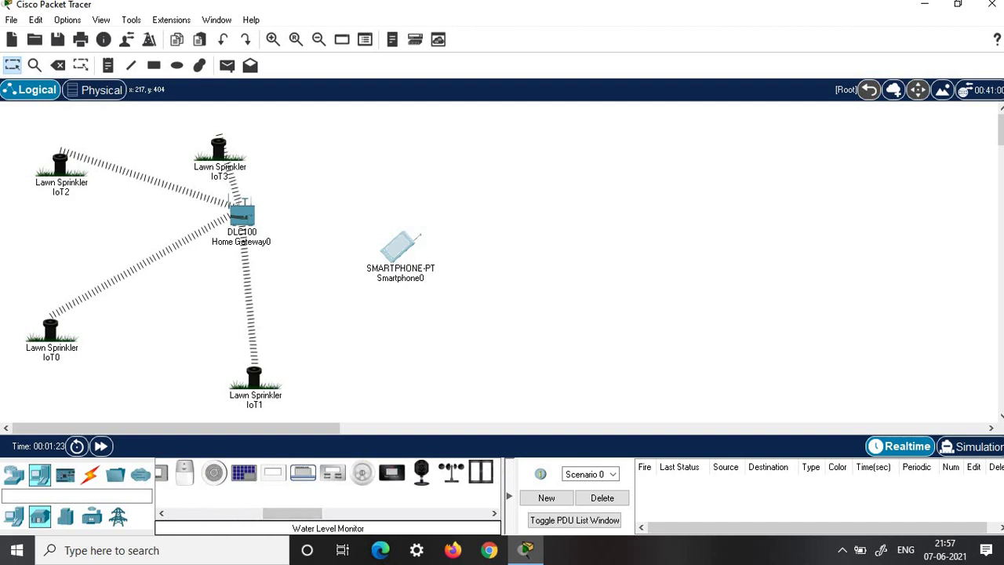
pyautogui.moveTo(390, 480); pyautogui.dragTo(173, 397)
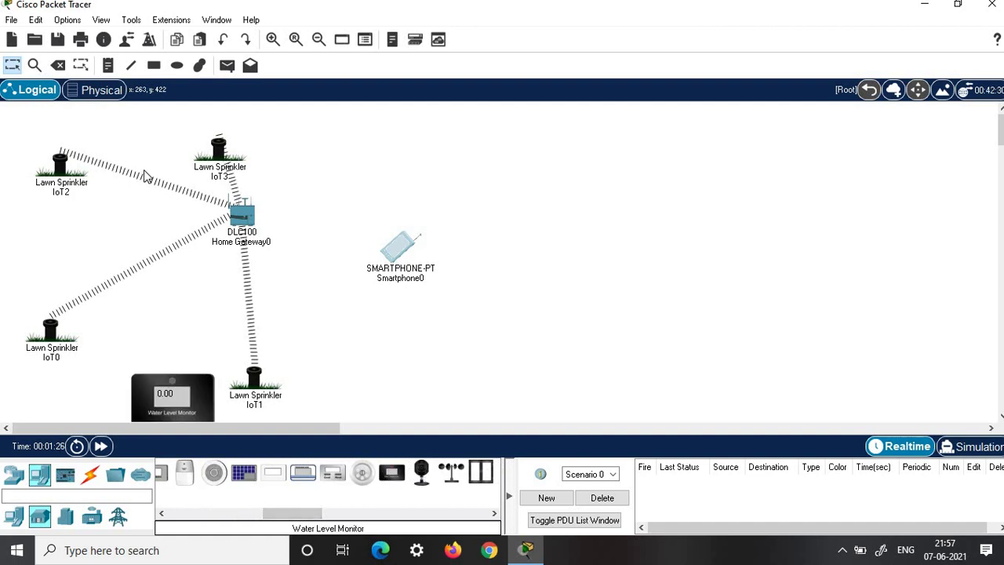
pyautogui.click(145, 176)
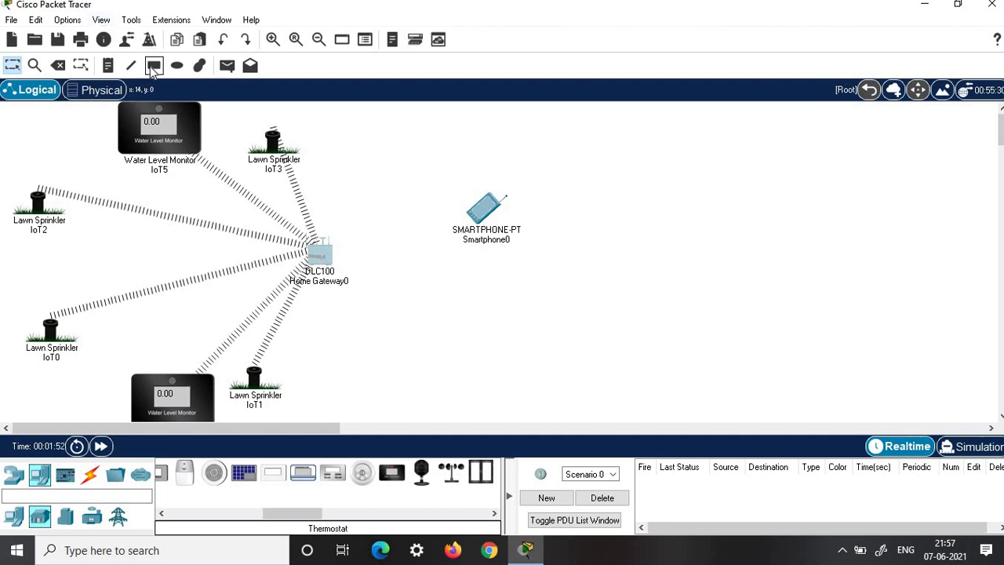
# - Draw a bright green (#00ff00) filled rectangle over the gateway, sprinklers and monitors
pyautogui.click(153, 65)
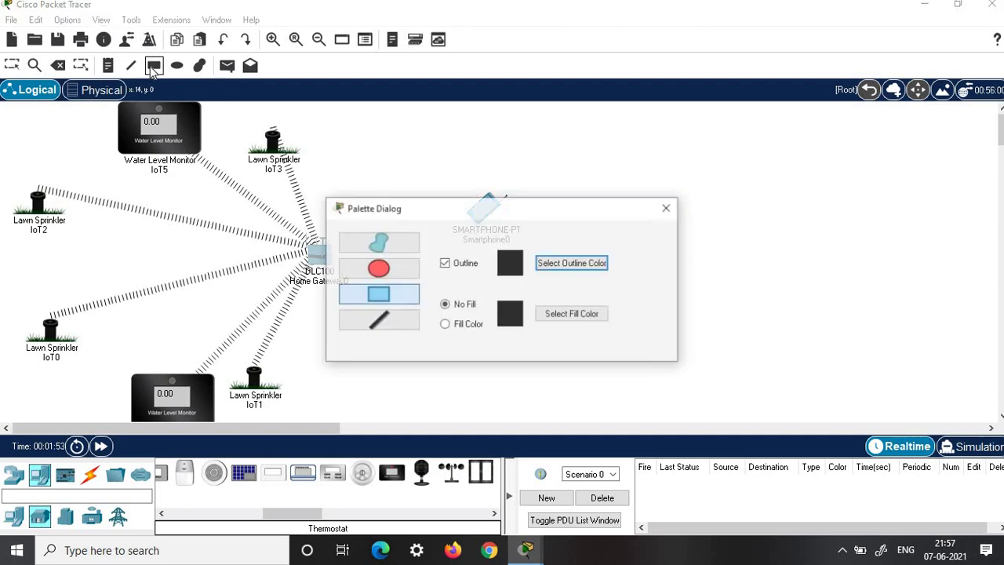
pyautogui.click(445, 326)
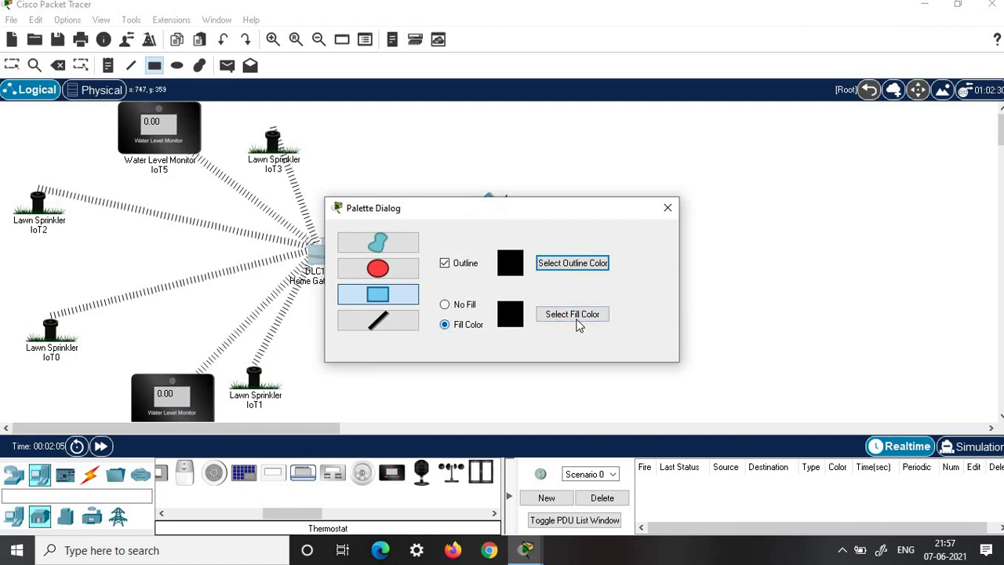
pyautogui.click(570, 314)
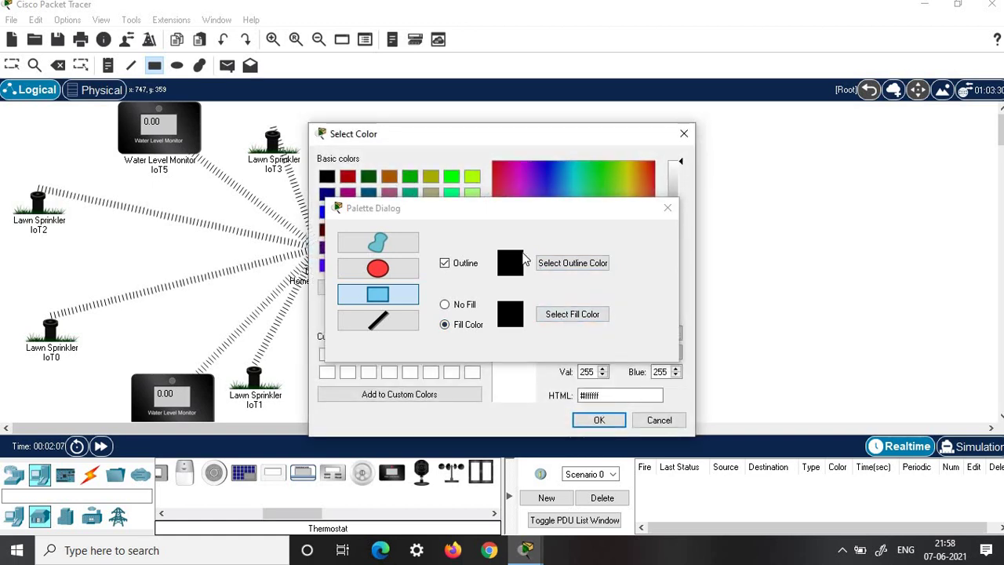
pyautogui.click(450, 176)
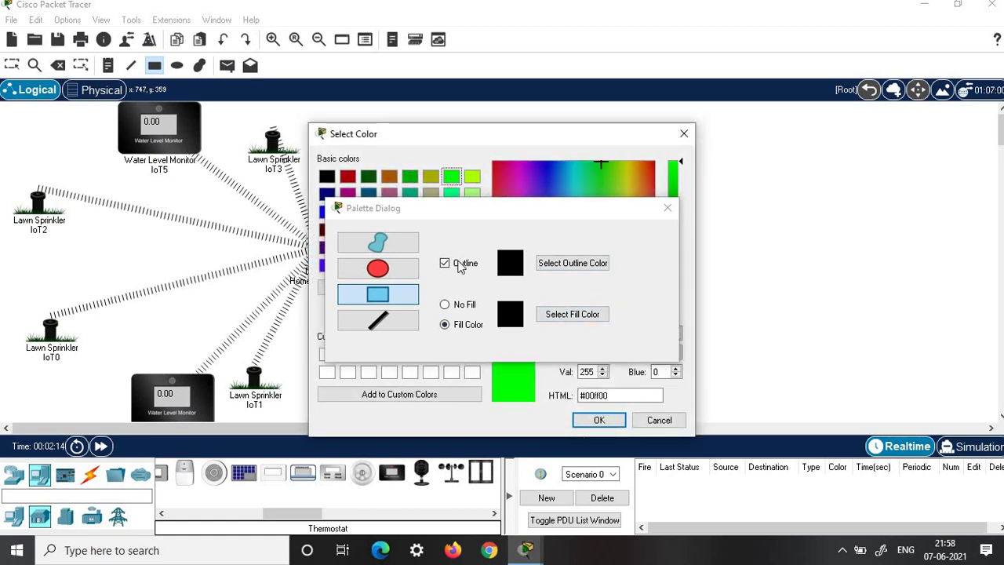
pyautogui.click(594, 419)
pyautogui.moveTo(2, 103); pyautogui.dragTo(438, 426)
pyautogui.click(12, 66)
# - Label the green area GARDEN and reposition sprinkler IoT1 and water level monitor IoT4
pyautogui.click(229, 267)
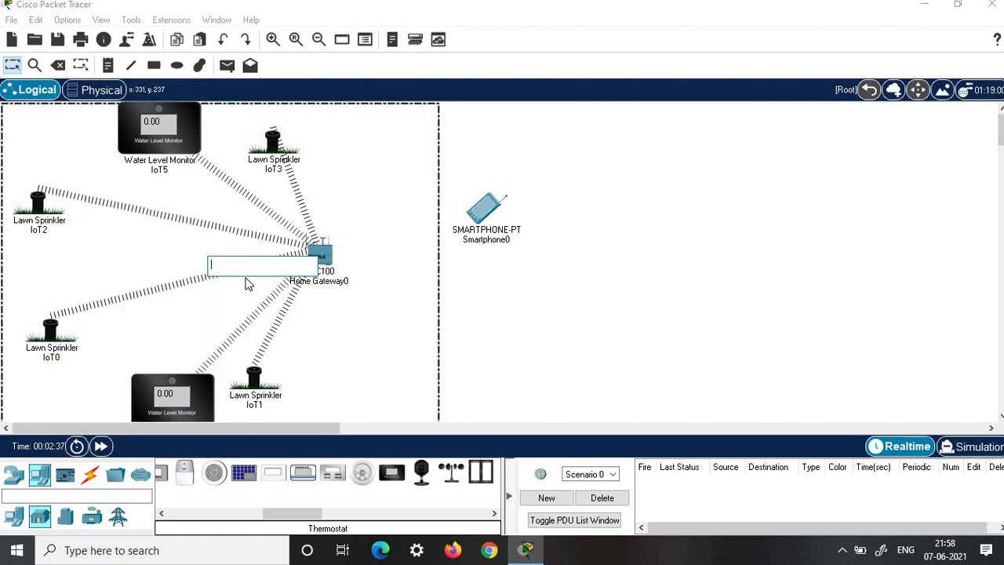
pyautogui.write('GARDEN')
pyautogui.click(331, 262)
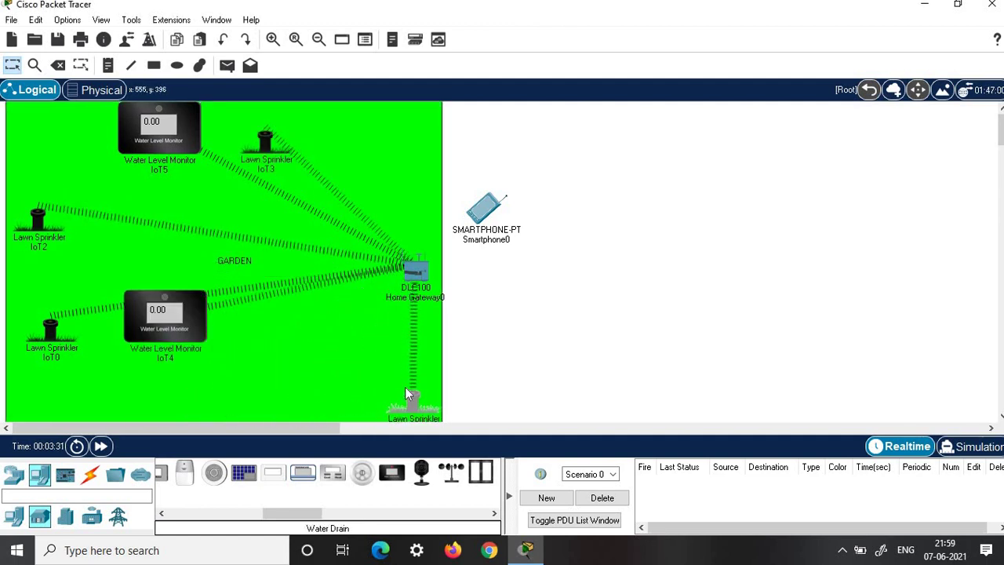
pyautogui.moveTo(404, 385); pyautogui.dragTo(404, 385)
pyautogui.moveTo(188, 325); pyautogui.dragTo(245, 374)
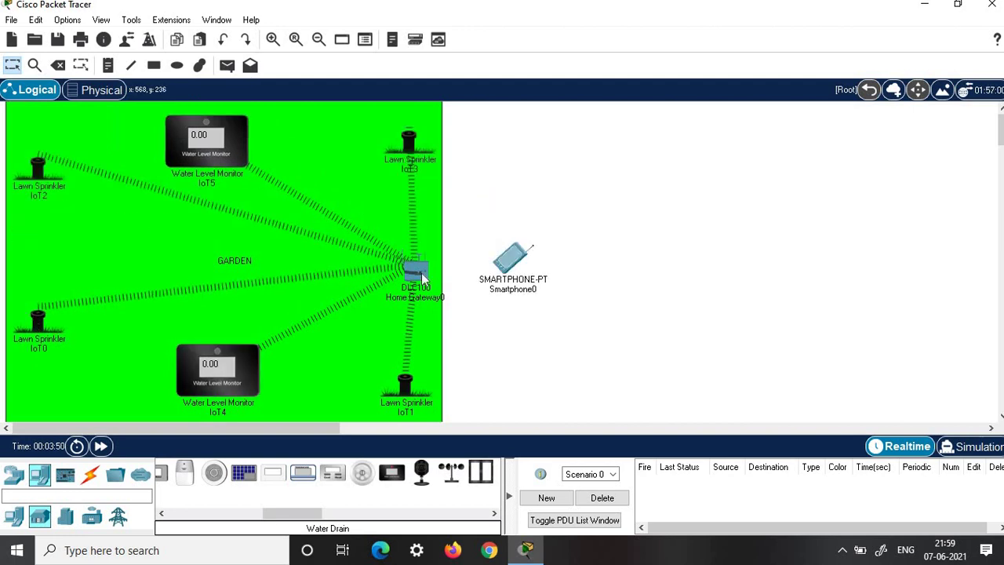
# - Set Home Gateway0's wireless security to WPA2-PSK with the network passphrase
pyautogui.click(416, 269)
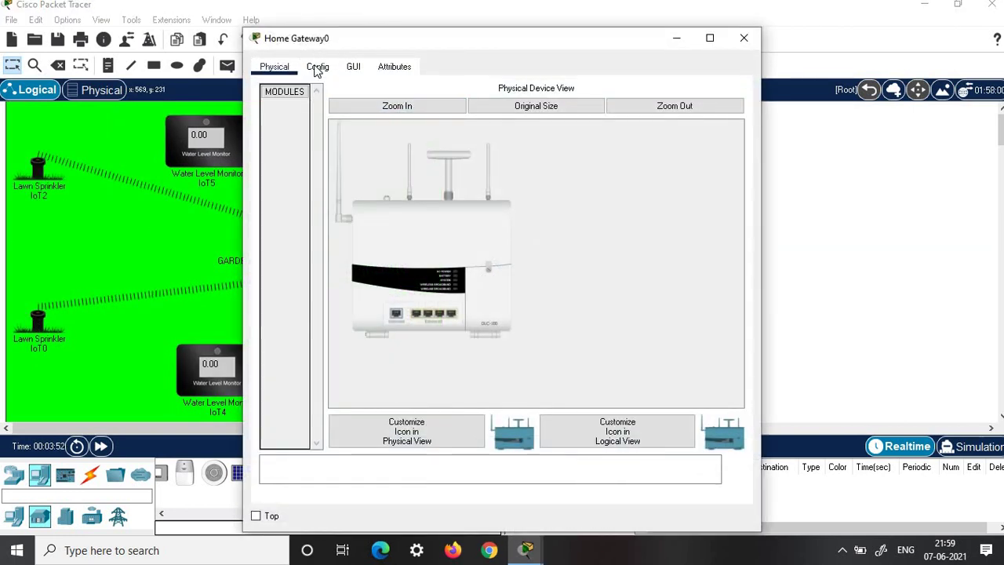
pyautogui.click(317, 68)
pyautogui.click(305, 162)
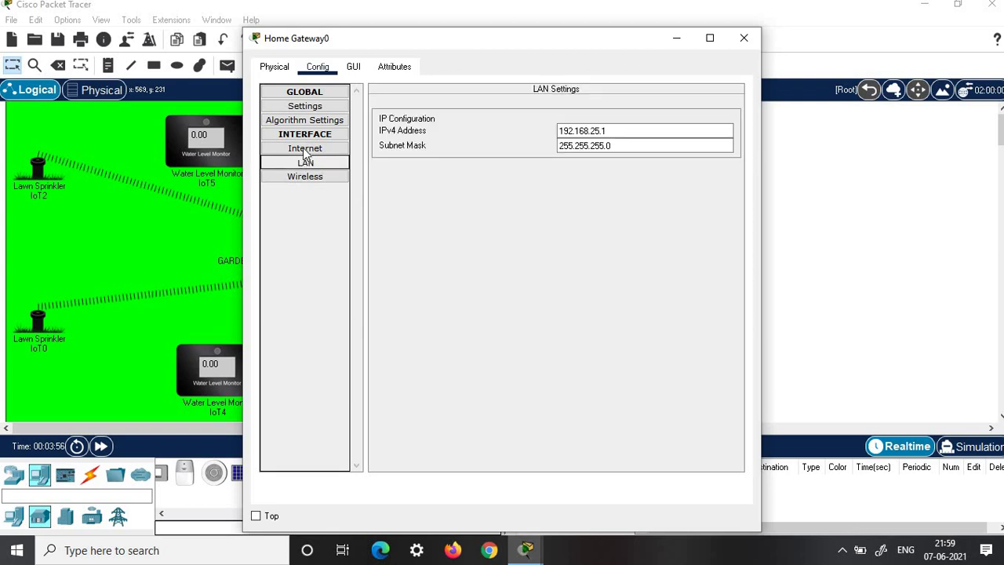
pyautogui.click(291, 179)
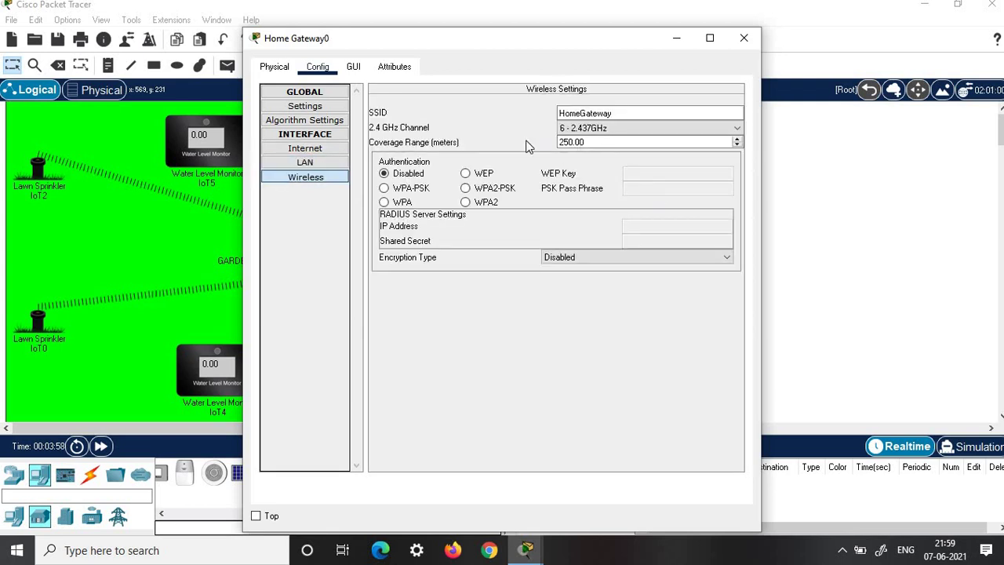
pyautogui.moveTo(613, 114); pyautogui.dragTo(528, 115)
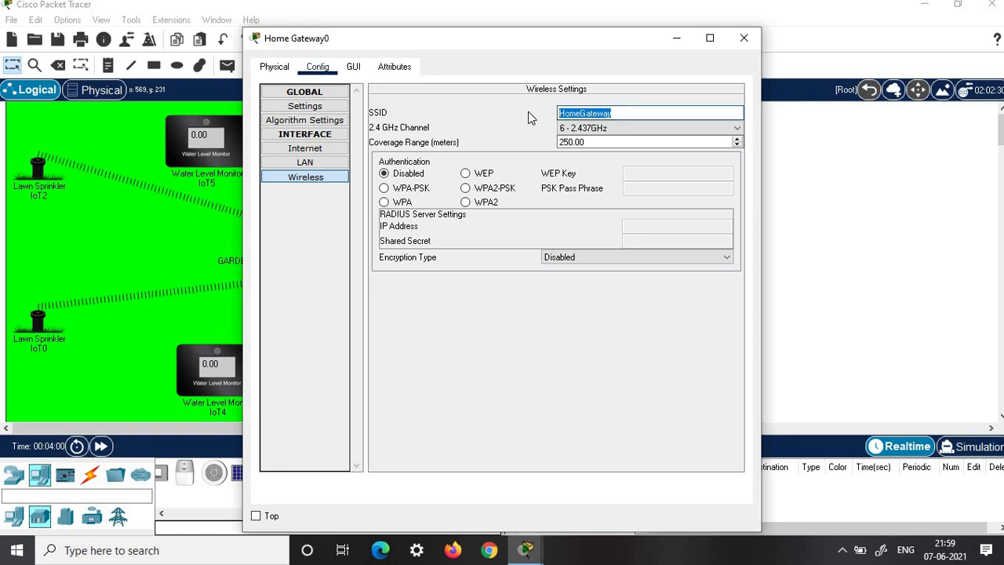
pyautogui.click(465, 189)
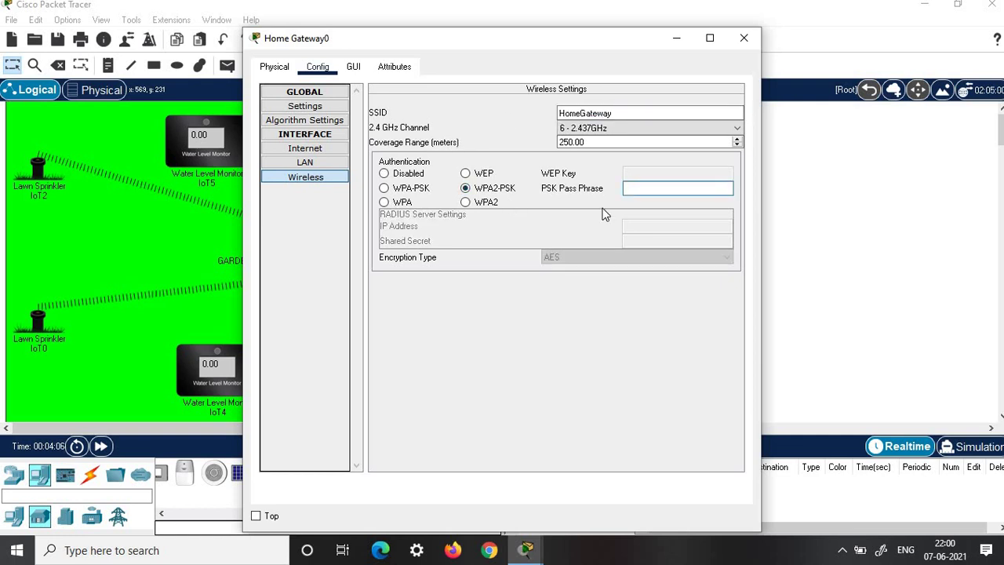
pyautogui.write('getconnect')
pyautogui.click(743, 37)
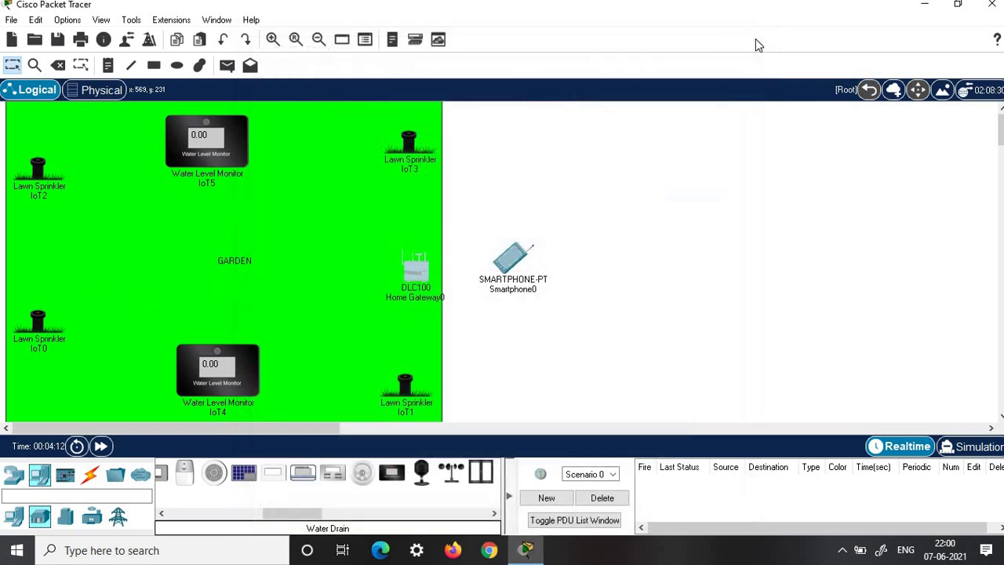
# - Rename sprinkler IoT3 to 'sprinkler 1' and set Home Gateway as its IoT server
pyautogui.click(408, 151)
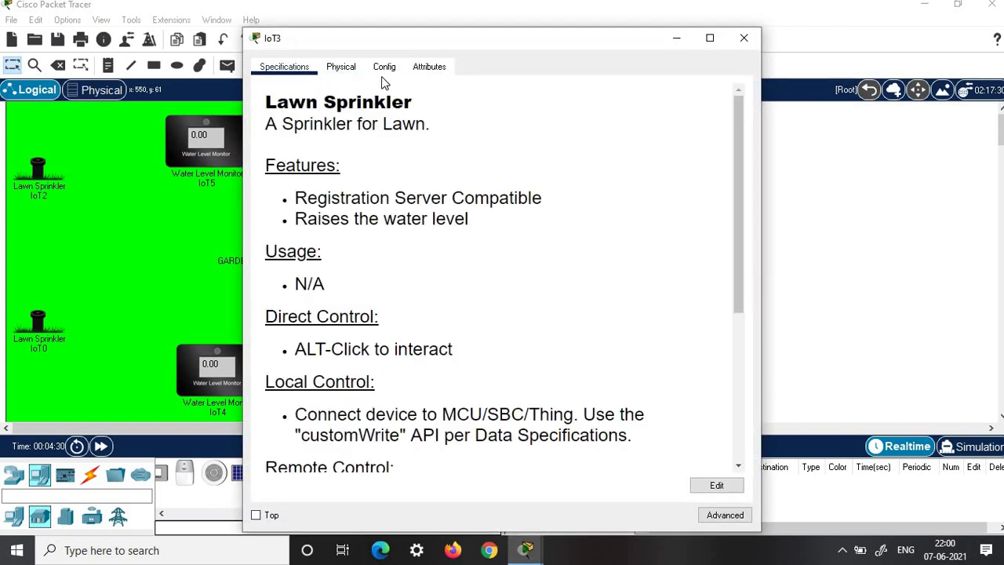
pyautogui.click(384, 68)
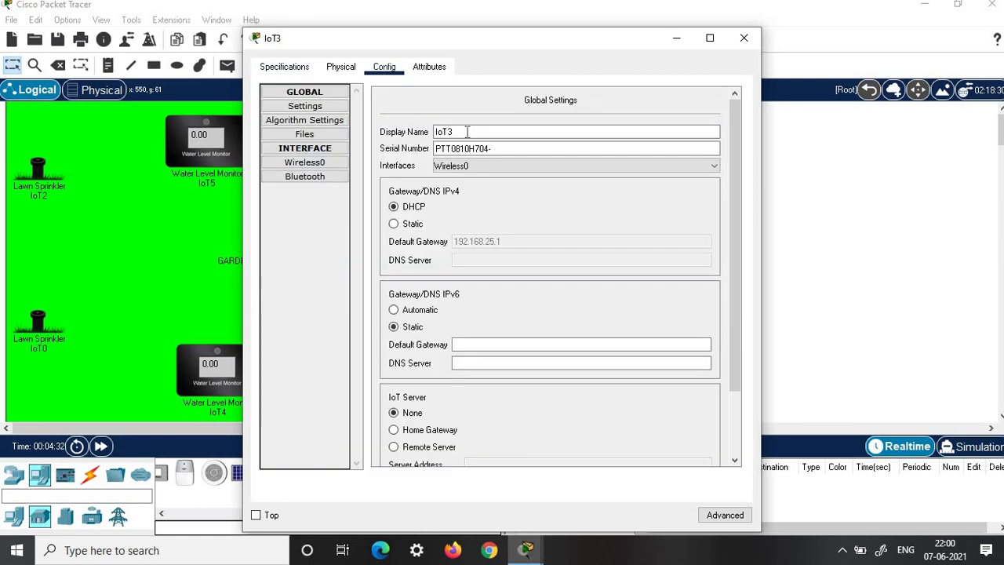
pyautogui.press('Tab')
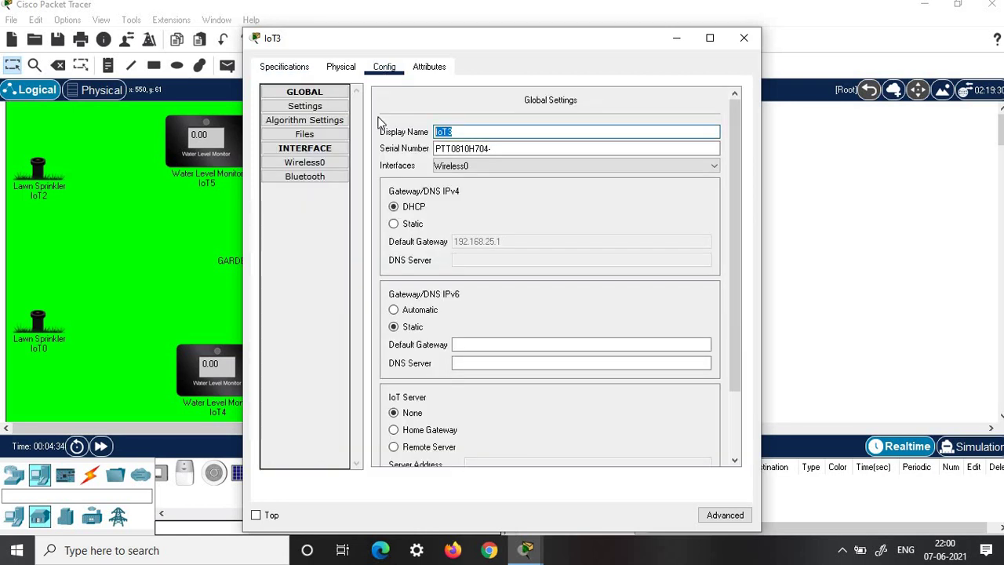
pyautogui.write('sprinkler 1')
pyautogui.click(394, 431)
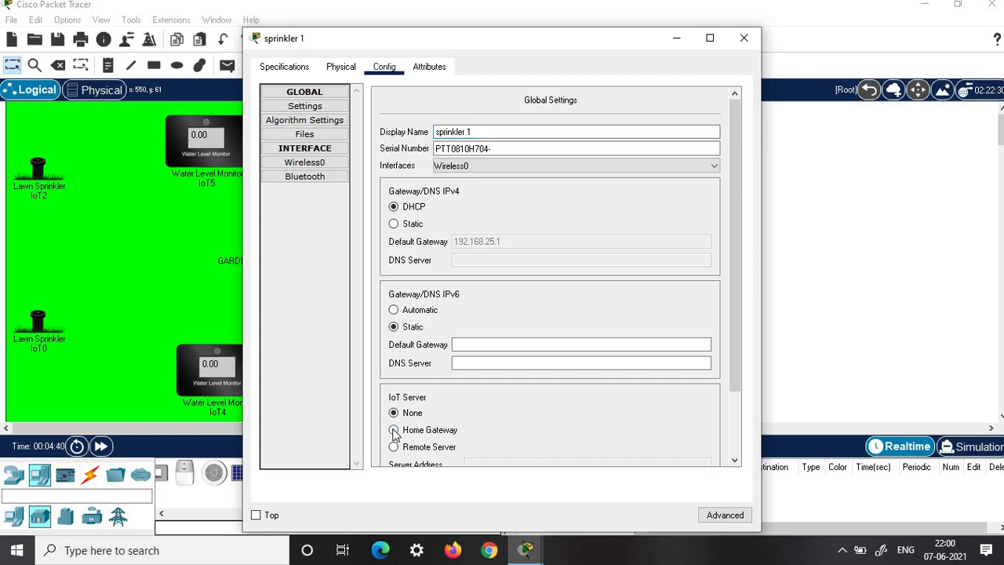
pyautogui.moveTo(601, 40); pyautogui.dragTo(824, 19)
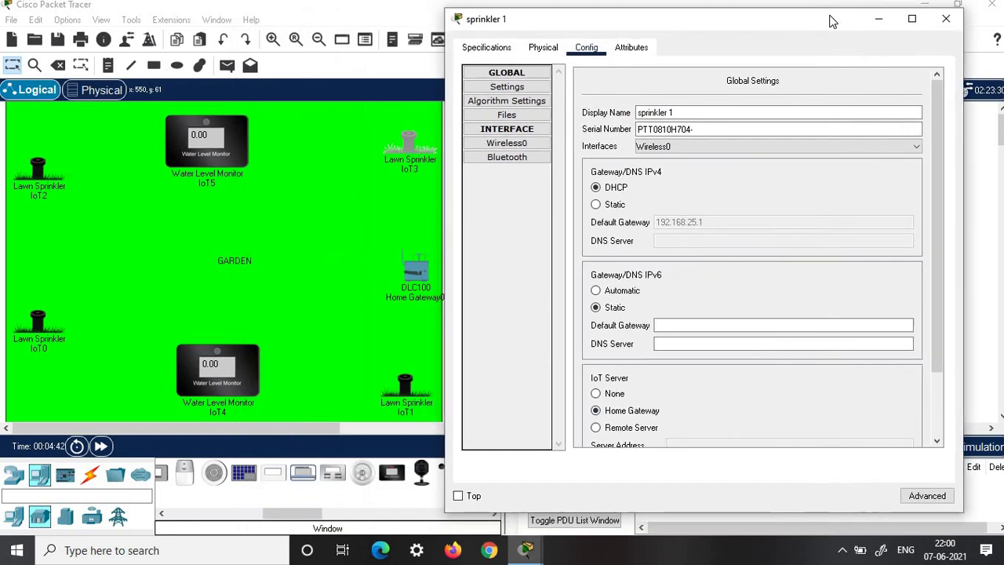
# - Keep the PT-IOT-NM-1W wireless adapter in the sprinkler's advanced I/O Config
pyautogui.click(951, 492)
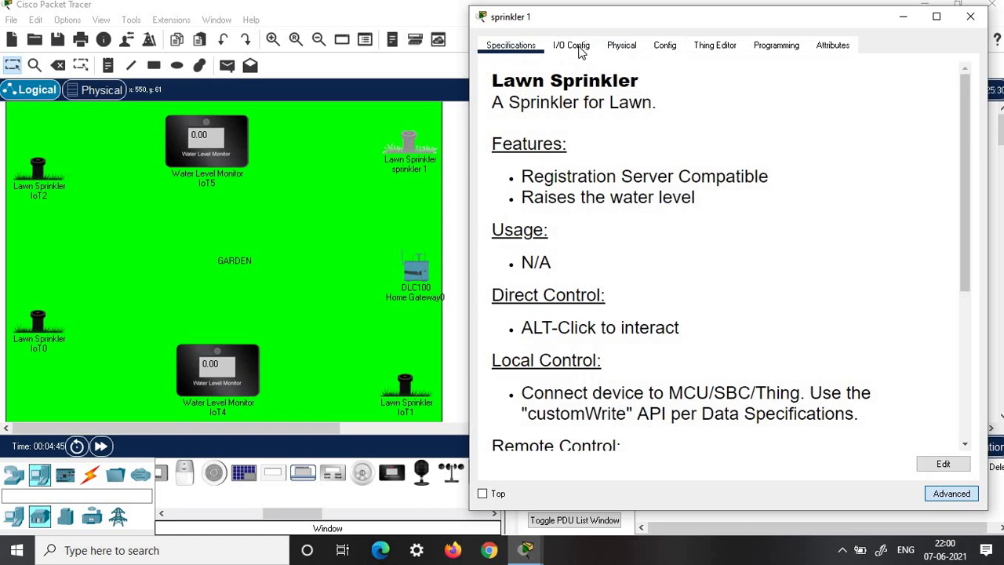
pyautogui.click(573, 45)
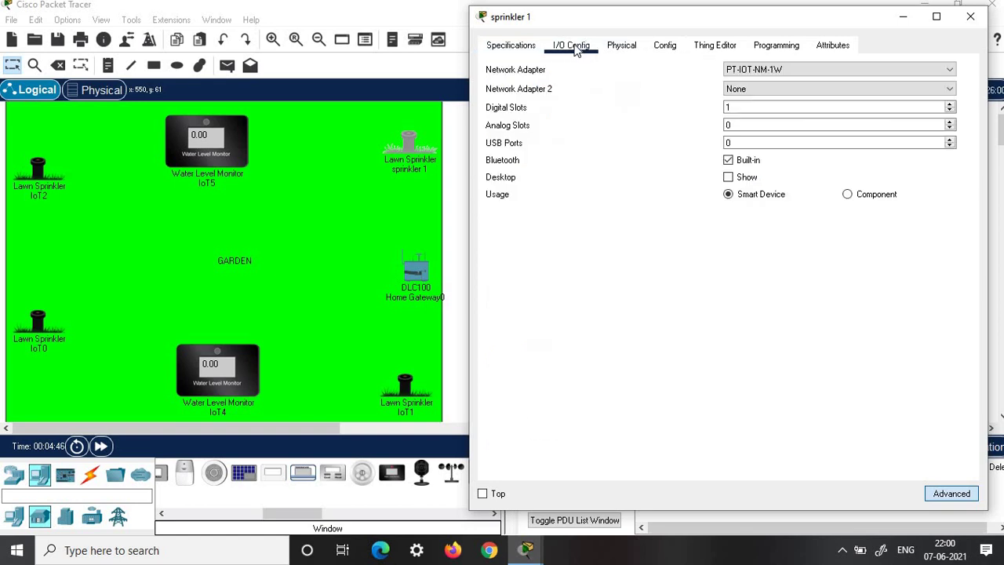
pyautogui.click(767, 69)
pyautogui.click(758, 182)
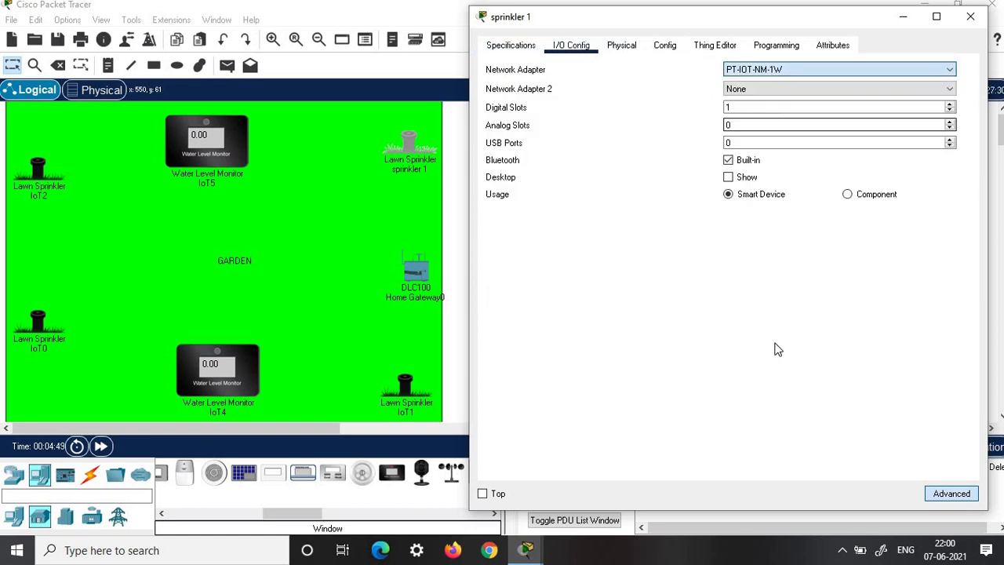
pyautogui.click(664, 46)
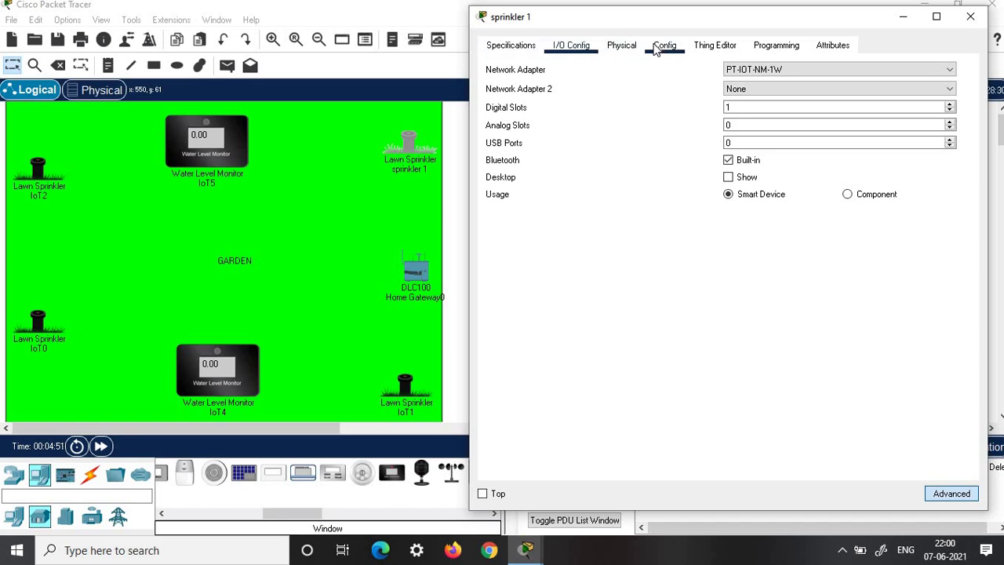
# - Set sprinkler 1's Wireless0 security to WPA2-PSK with the network passphrase
pyautogui.click(532, 141)
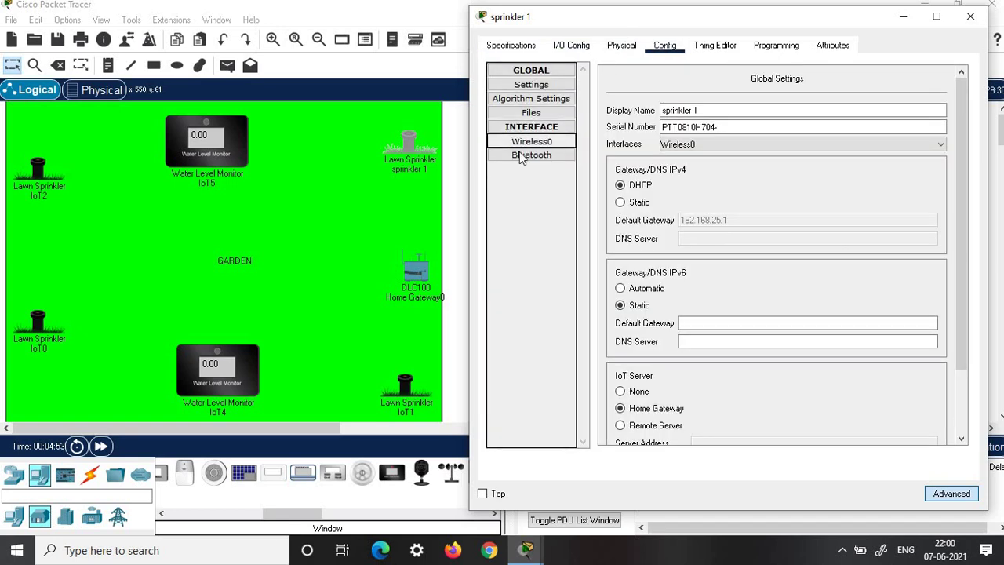
pyautogui.click(703, 185)
pyautogui.click(858, 187)
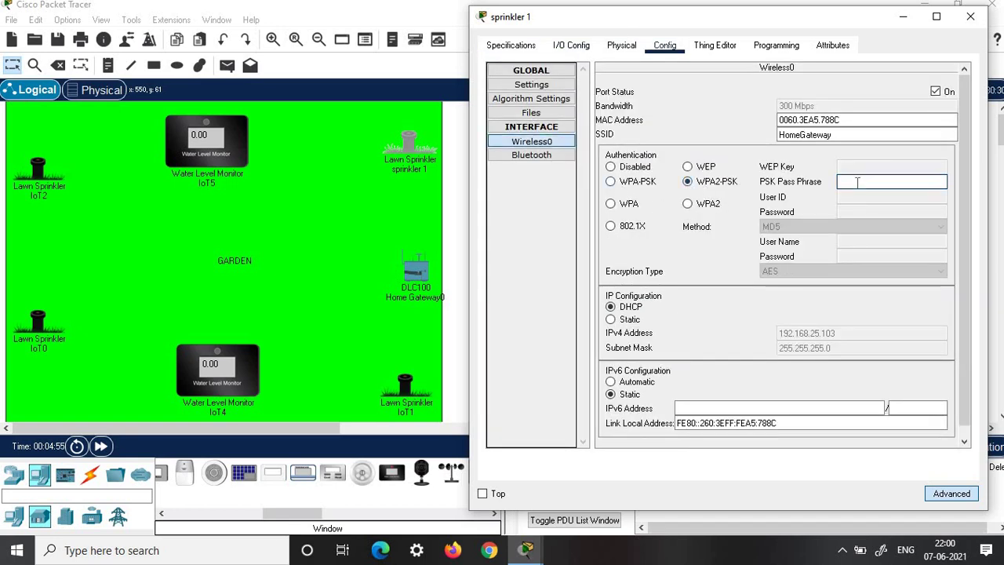
pyautogui.write('getconnect')
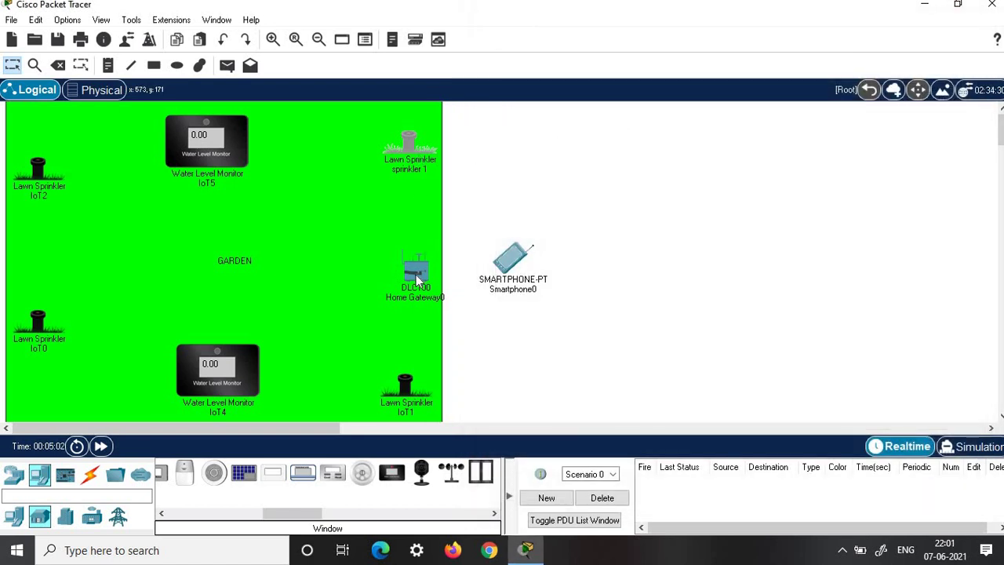
# - Rename water level monitor IoT5 to 'wate level 1' and set Home Gateway as its IoT server
pyautogui.moveTo(416, 278)
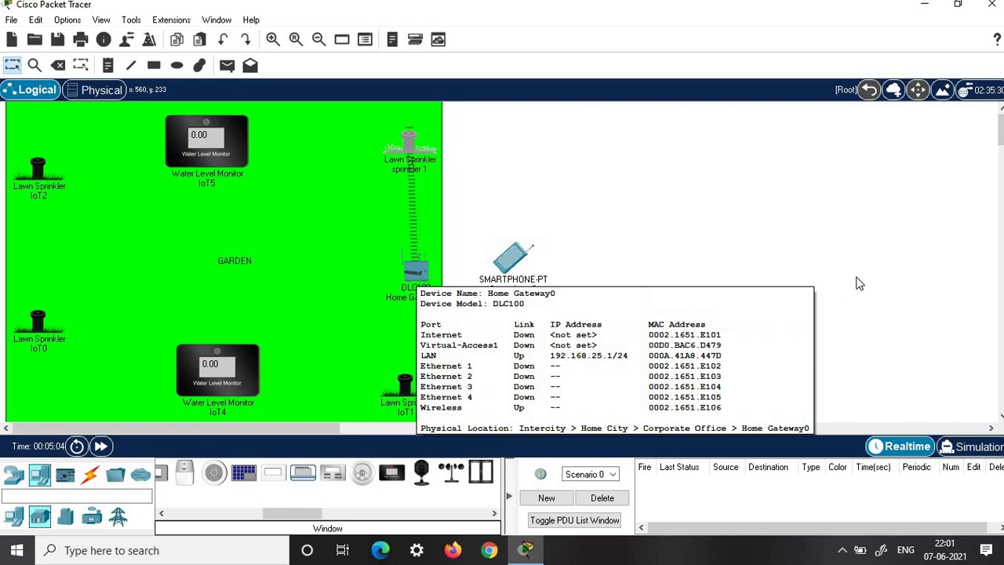
pyautogui.click(236, 140)
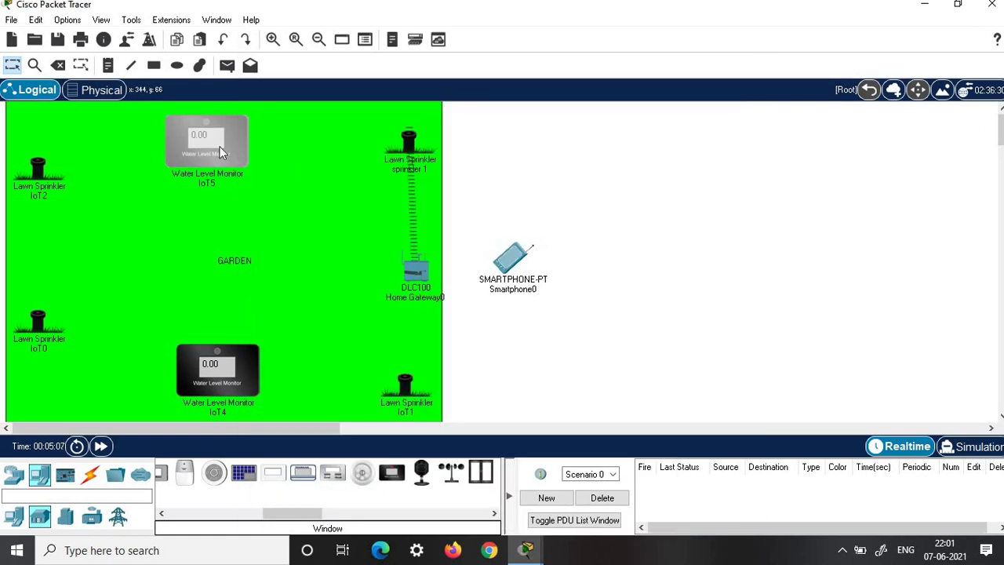
pyautogui.moveTo(659, 44); pyautogui.dragTo(891, 48)
pyautogui.moveTo(697, 123); pyautogui.dragTo(620, 119)
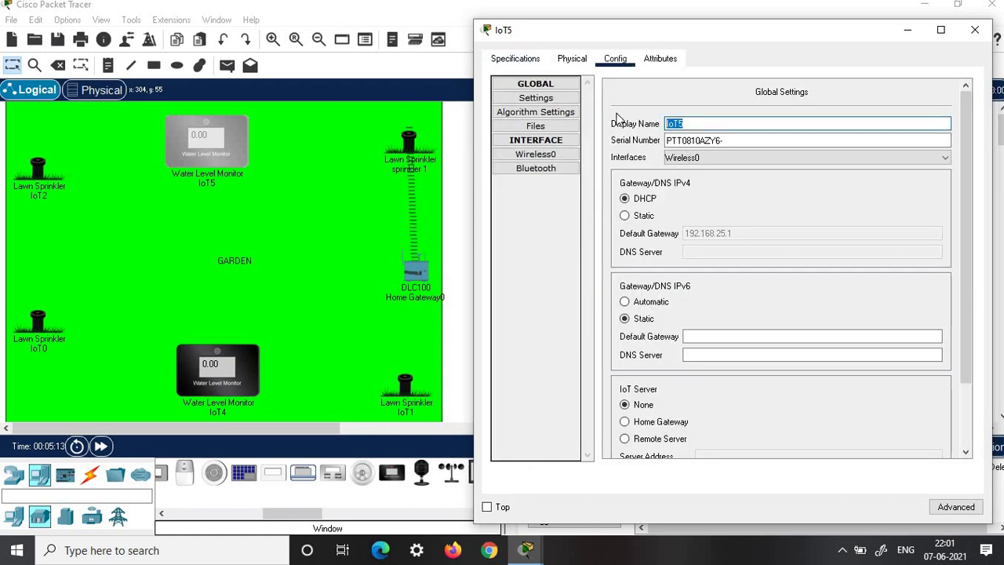
pyautogui.write('wate level 1')
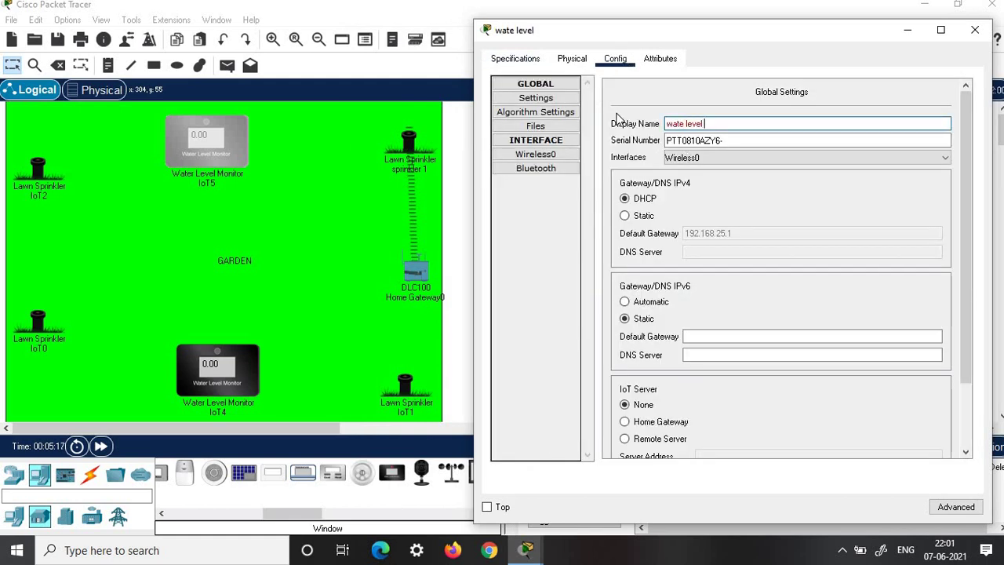
pyautogui.click(624, 421)
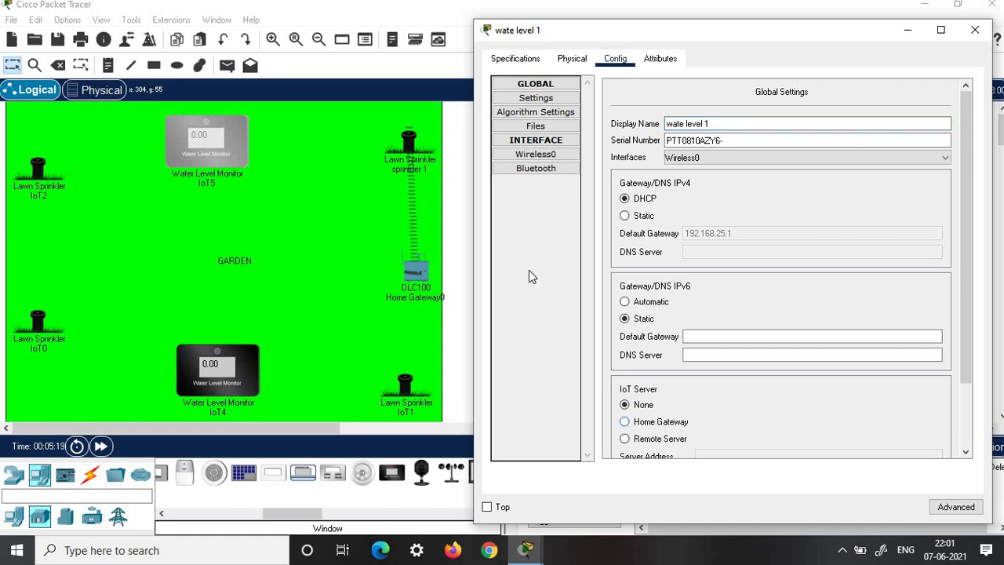
# - Set the monitor's Wireless0 security to WPA2-PSK with the network passphrase
pyautogui.click(533, 154)
pyautogui.click(576, 58)
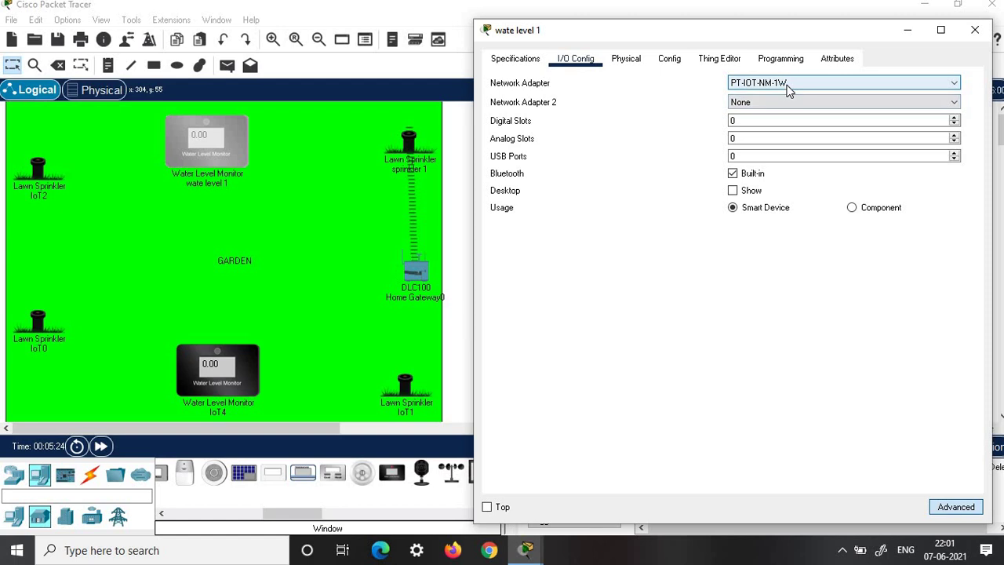
pyautogui.click(669, 59)
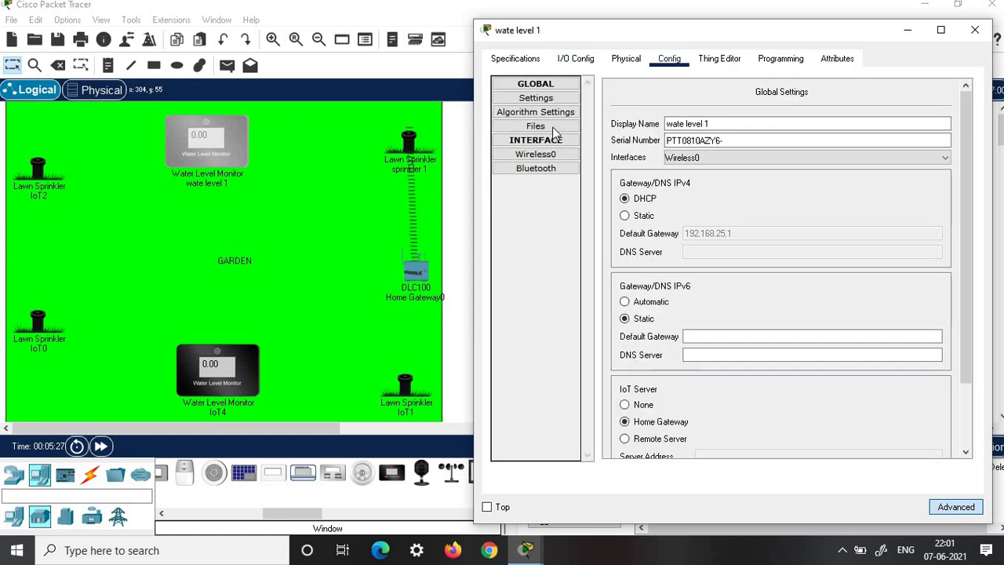
pyautogui.click(538, 155)
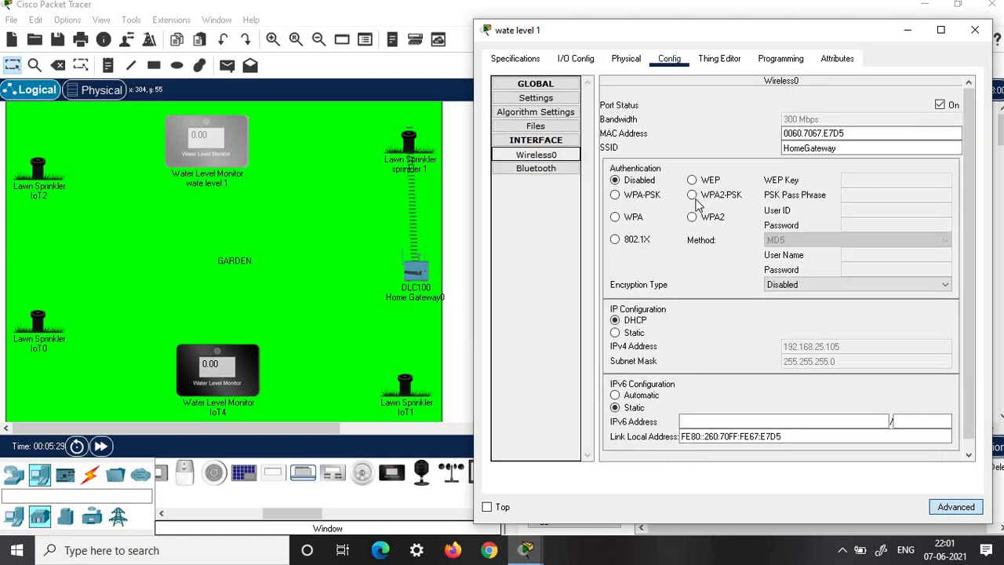
pyautogui.click(692, 195)
pyautogui.click(855, 196)
pyautogui.write('getconnect')
pyautogui.click(975, 29)
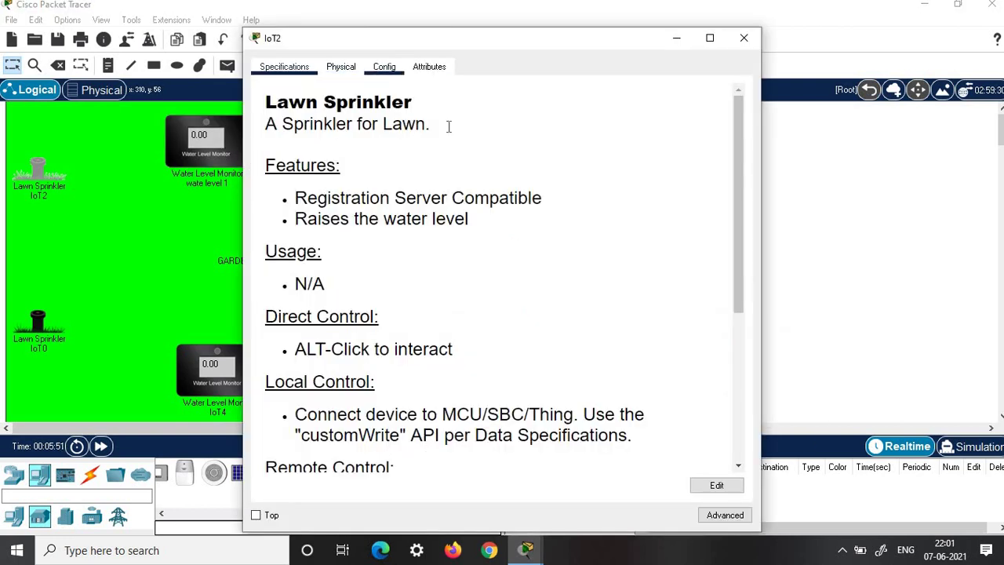
# - Enter display names 'sprinkler 3' and 'water level 2', then begin naming the bottom-right sprinkler
pyautogui.click(384, 66)
pyautogui.moveTo(455, 132); pyautogui.dragTo(415, 135)
pyautogui.write('sprinkler 2')
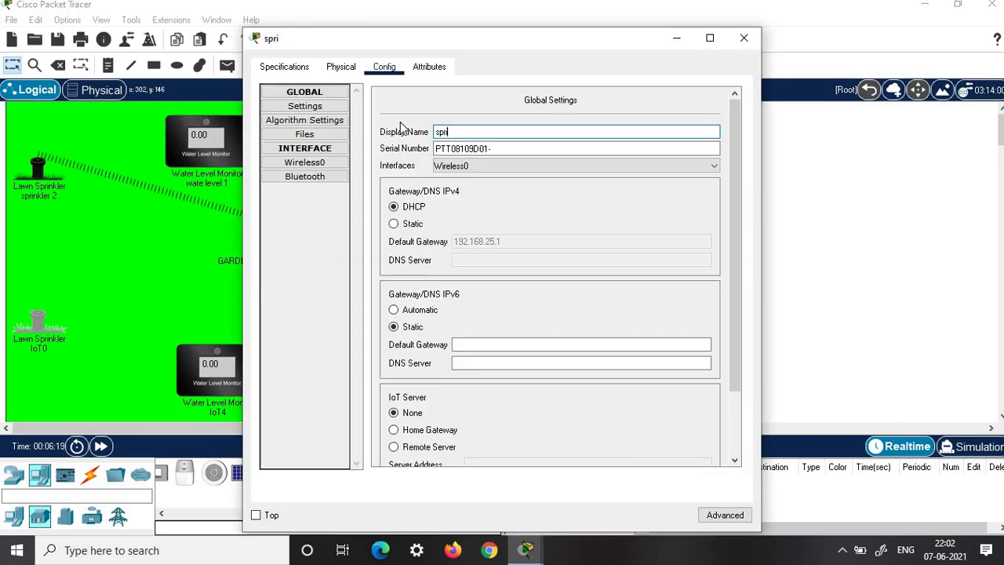
pyautogui.write('kler 3')
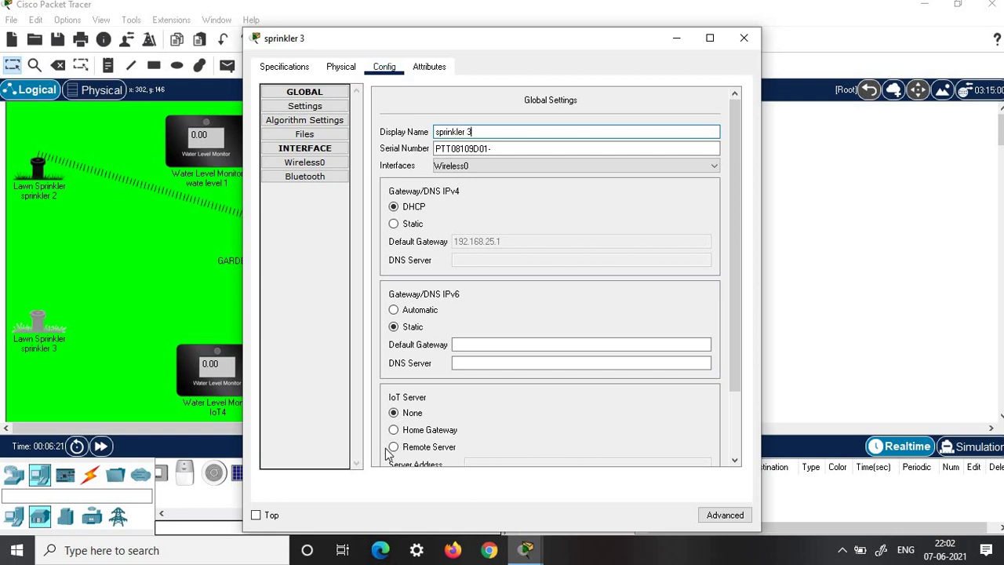
pyautogui.write('w')
pyautogui.write('ater')
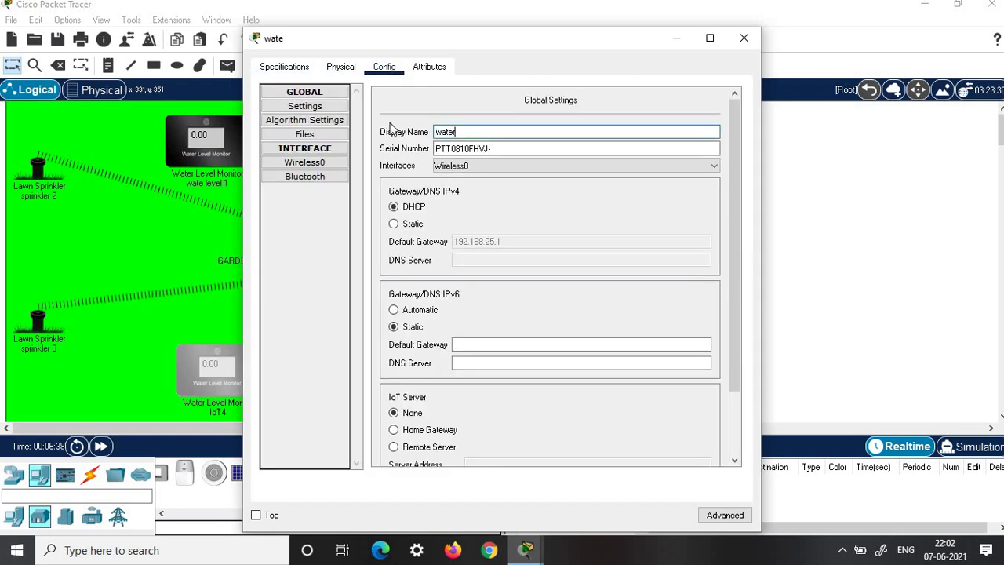
pyautogui.write(' level 2')
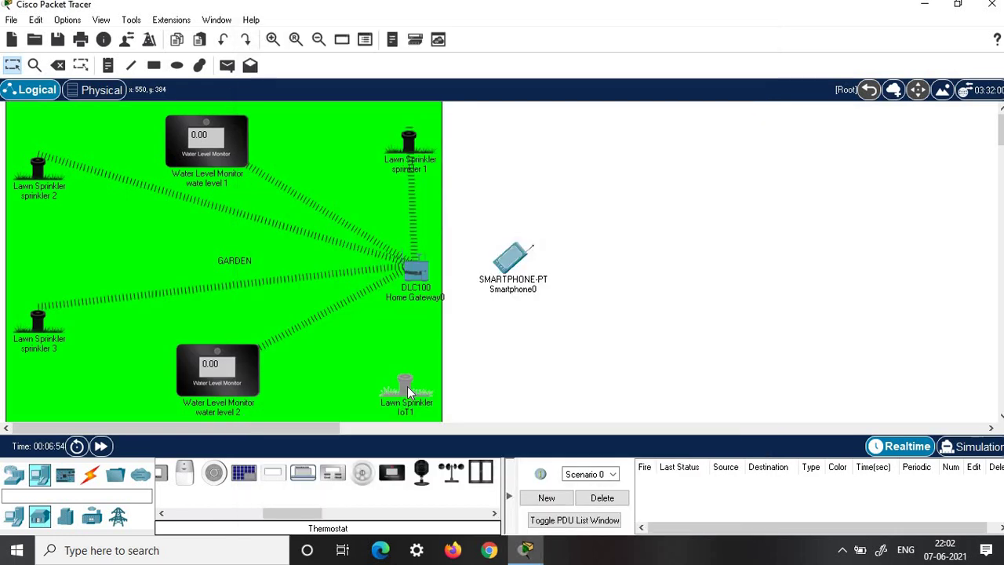
pyautogui.click(384, 67)
pyautogui.write('sprinkler 4')
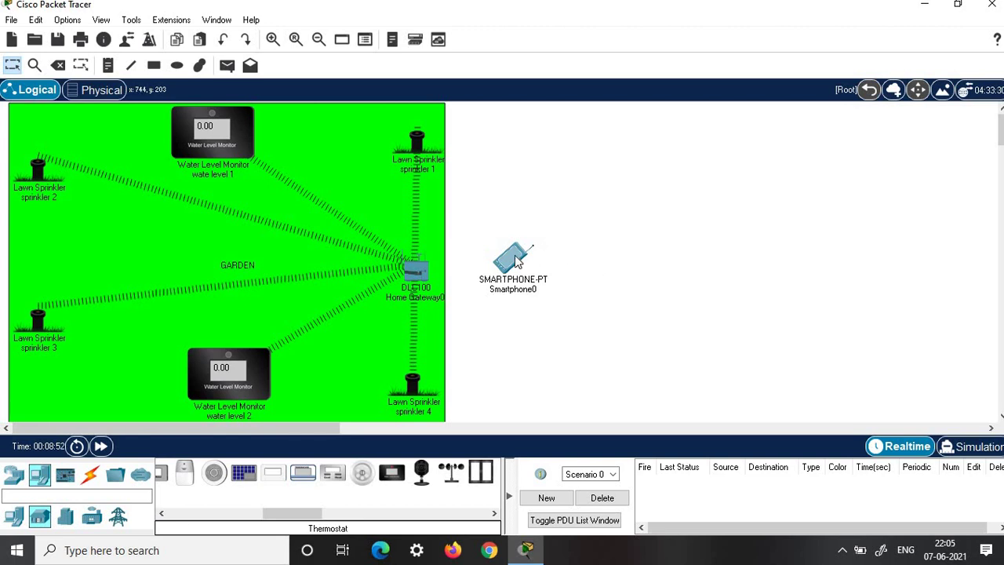
# - Join Smartphone0 to SSID HomeGateway using WPA2-PSK and the network passphrase
pyautogui.click(518, 261)
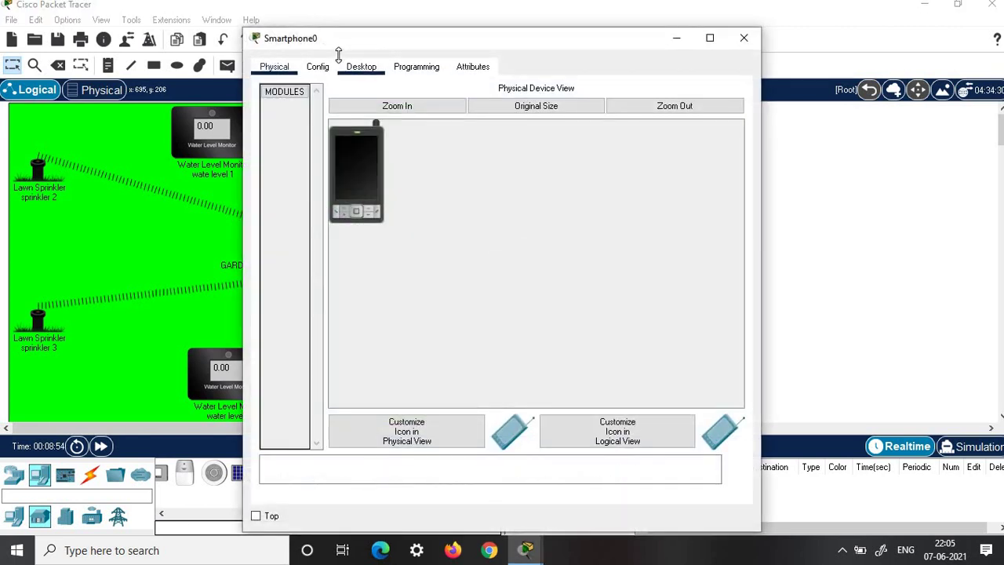
pyautogui.click(323, 68)
pyautogui.click(305, 149)
pyautogui.moveTo(584, 160); pyautogui.dragTo(547, 164)
pyautogui.write('HomeGateway')
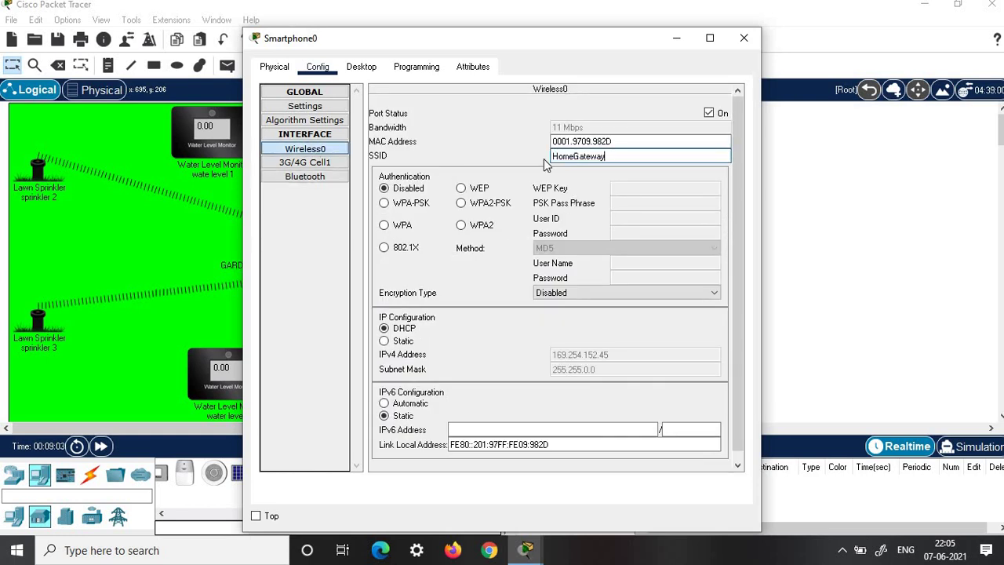
pyautogui.click(460, 203)
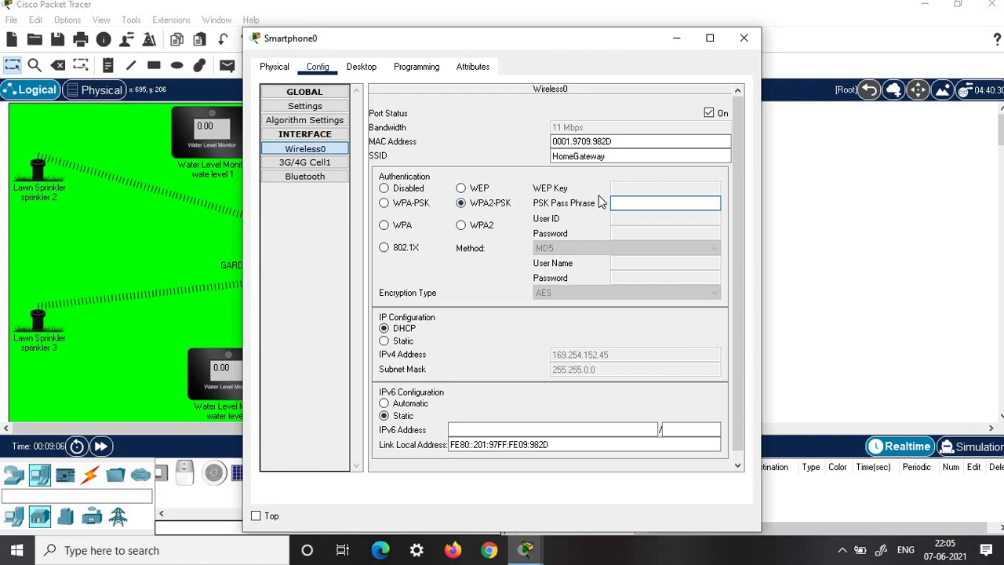
pyautogui.write('getconnect')
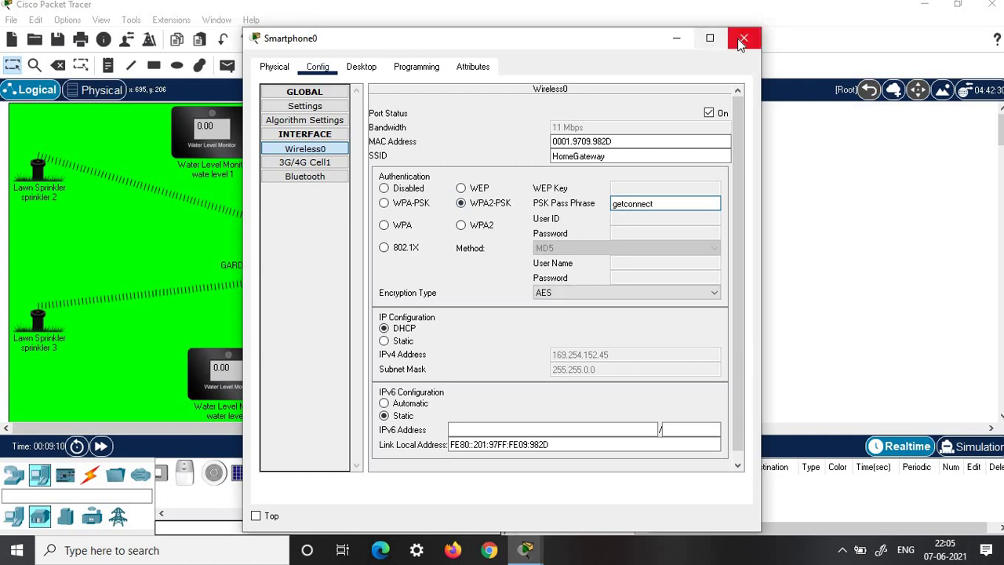
pyautogui.click(744, 38)
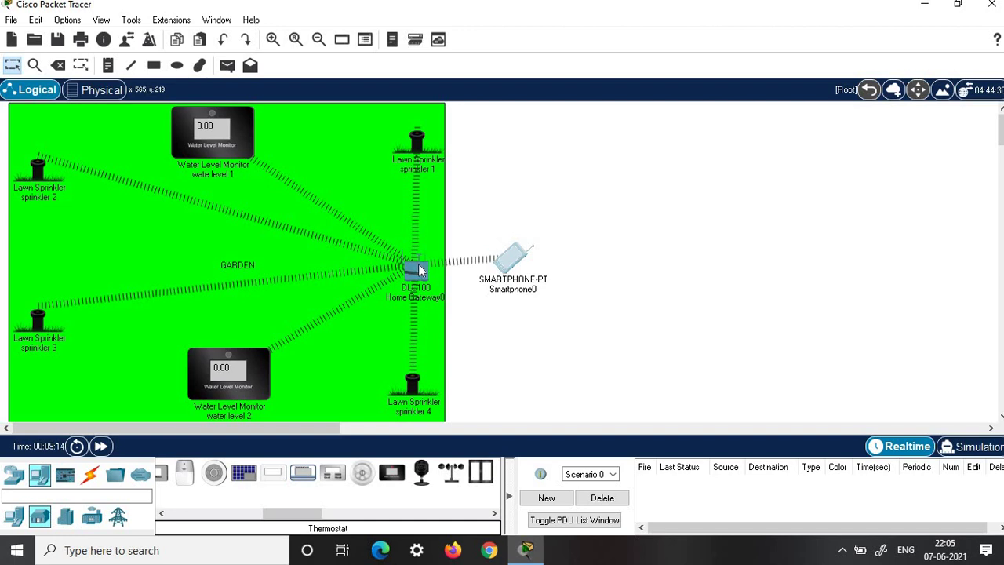
pyautogui.click(512, 258)
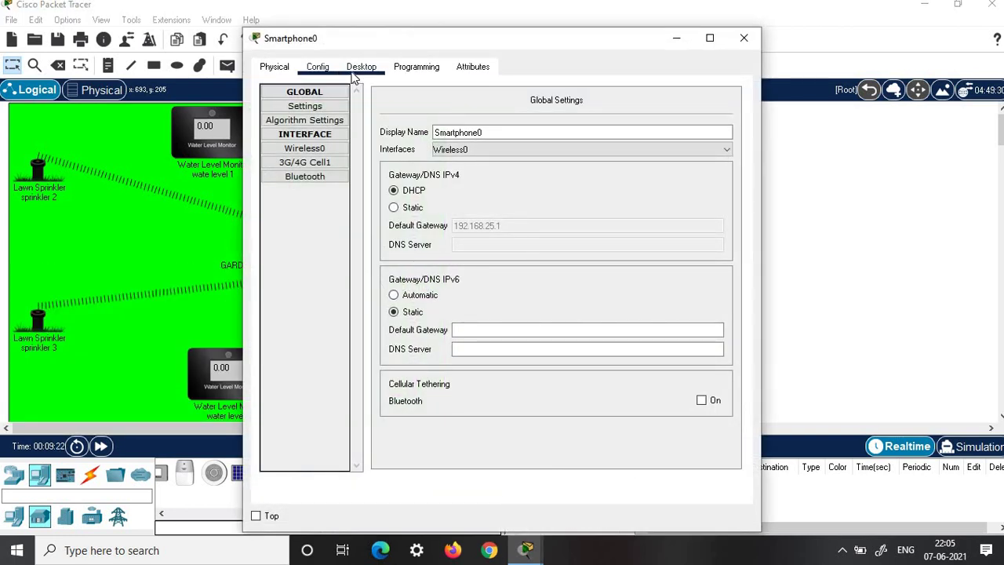
# - Load the gateway login page at 192.168.25.1 in the smartphone's web browser
pyautogui.click(355, 75)
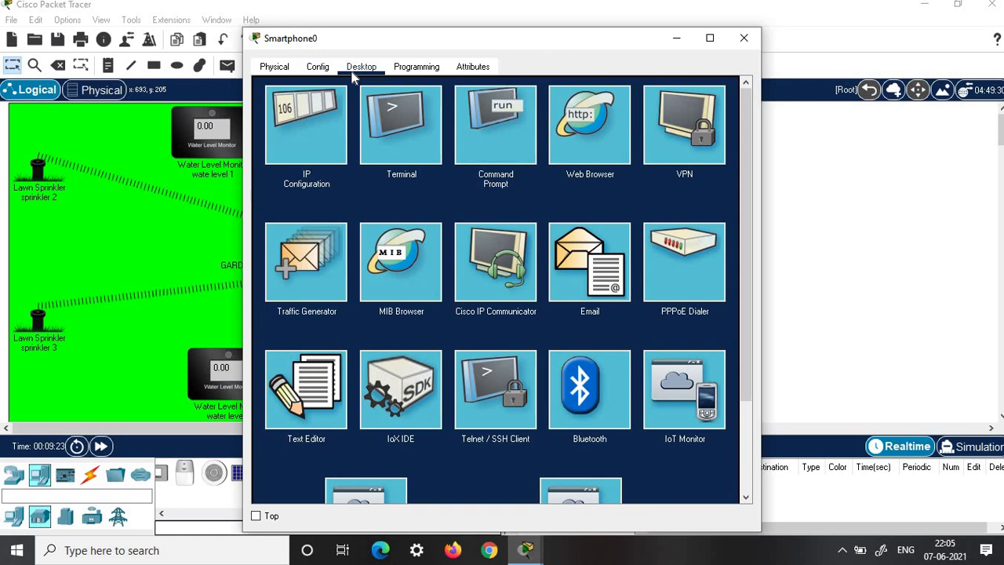
pyautogui.click(572, 126)
pyautogui.click(431, 112)
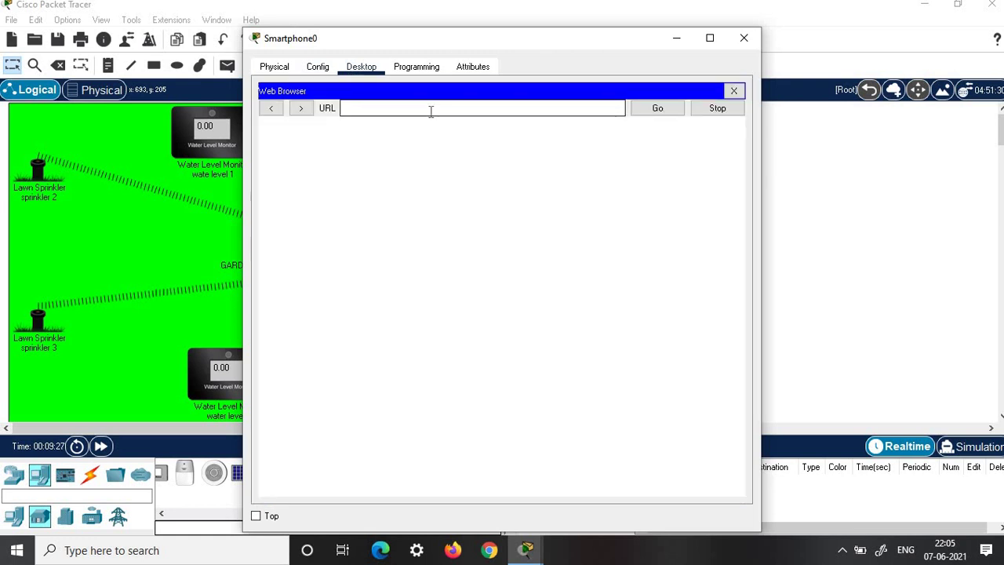
pyautogui.write('192.168.25.1')
pyautogui.click(657, 110)
# - Log in to the IoT server with the gateway username and password
pyautogui.click(517, 162)
pyautogui.write('admin')
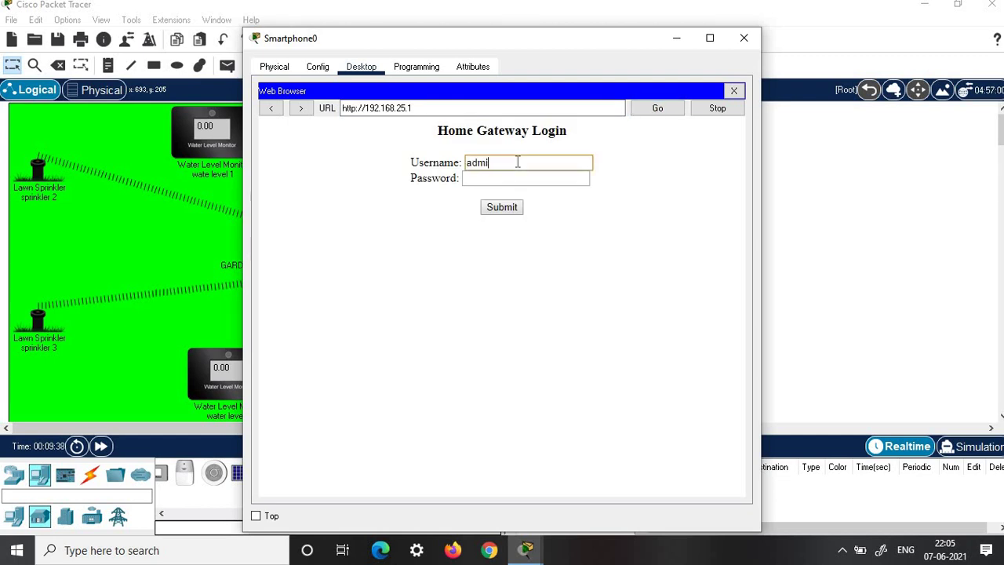
pyautogui.click(495, 184)
pyautogui.write('admin')
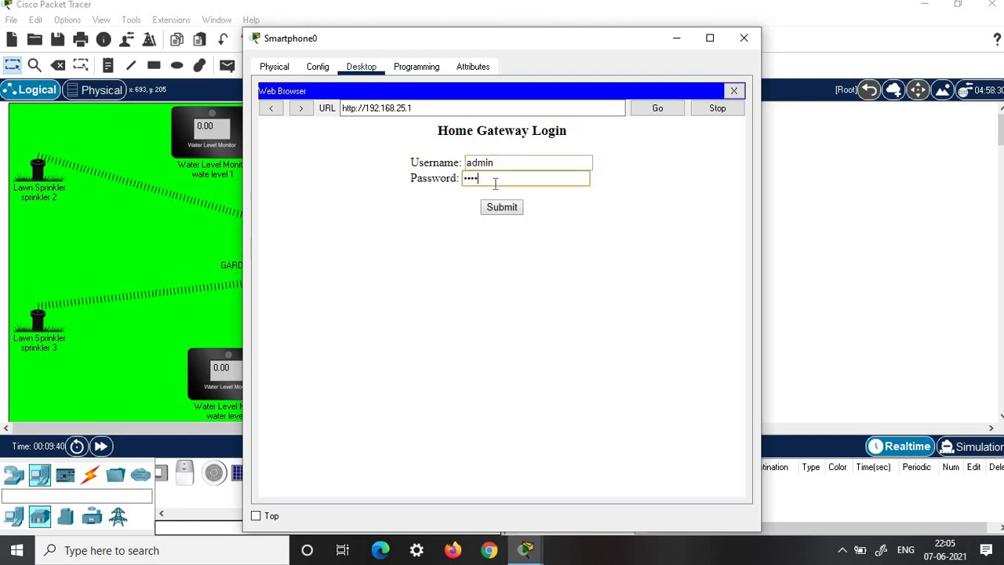
pyautogui.click(490, 209)
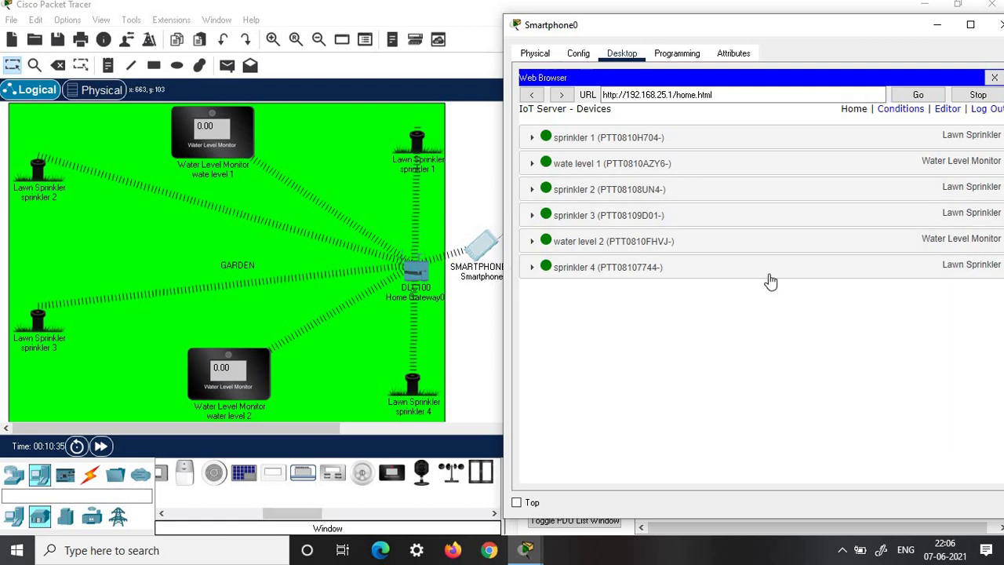
# - Open the IoT server's Conditions page, glance at the Editor, then return to Conditions
pyautogui.click(887, 113)
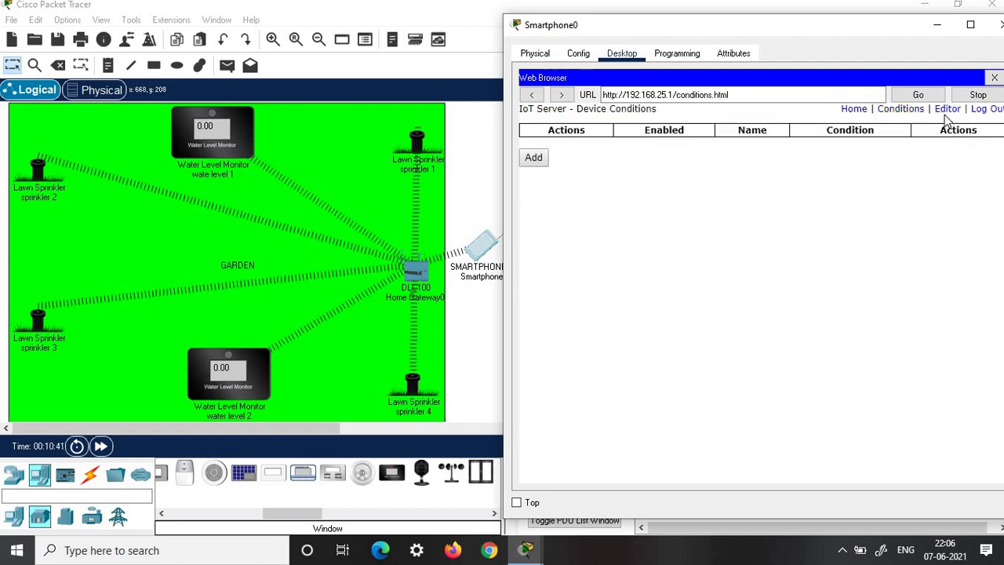
pyautogui.click(945, 113)
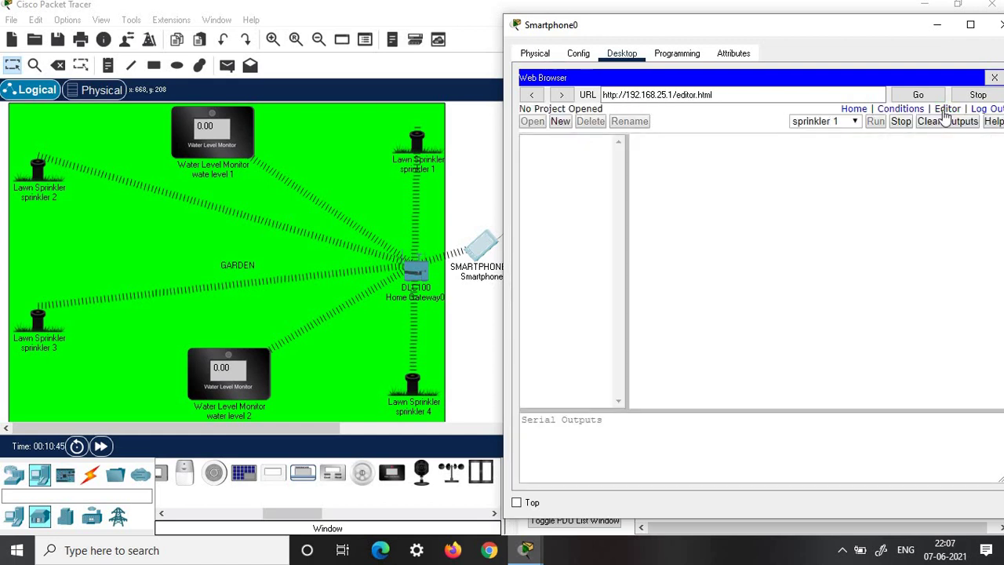
pyautogui.click(891, 113)
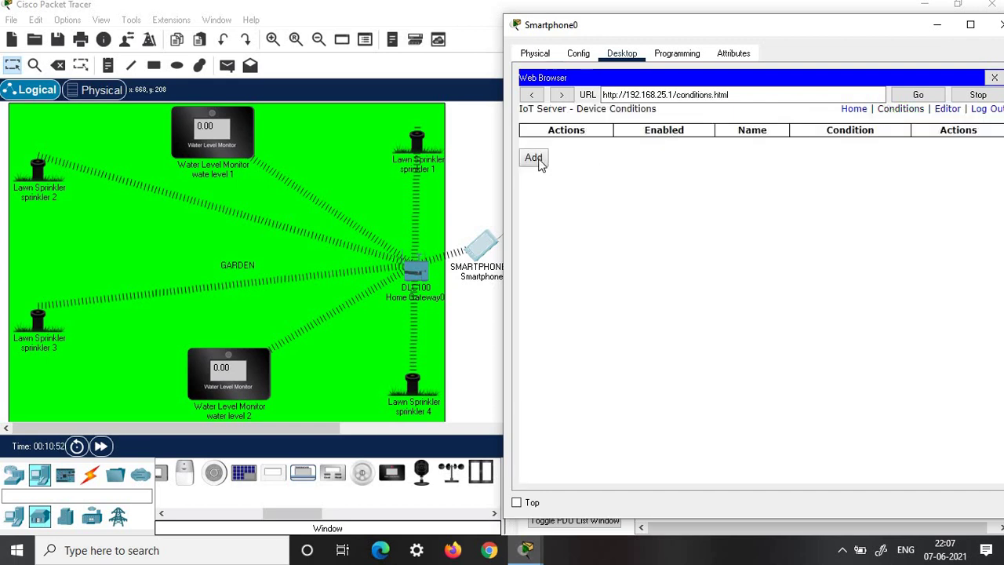
# - Add a rule 'topsprinklers on' with condition wate level 1 Water Level below 5 cm
pyautogui.click(536, 157)
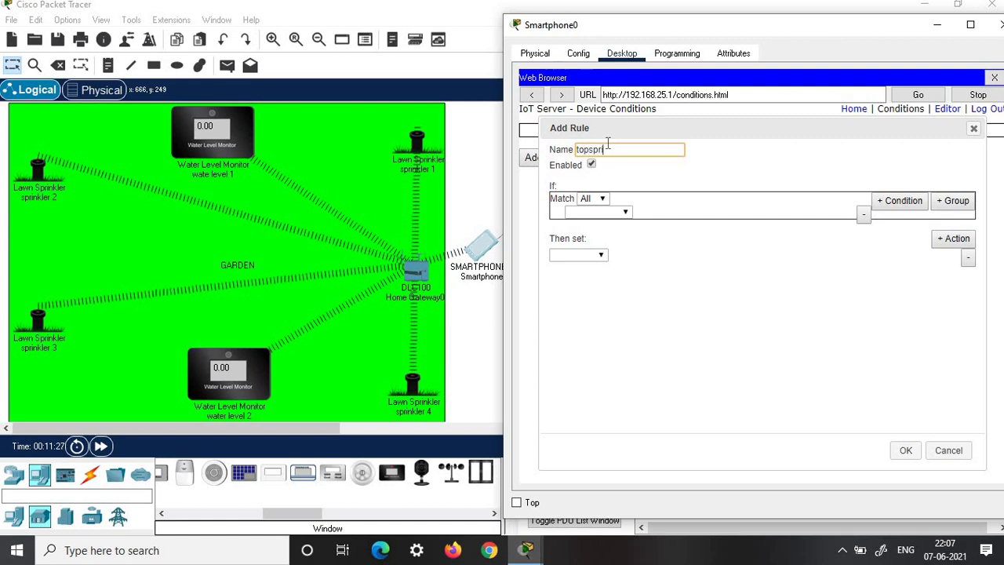
pyautogui.write('nklers on')
pyautogui.click(600, 212)
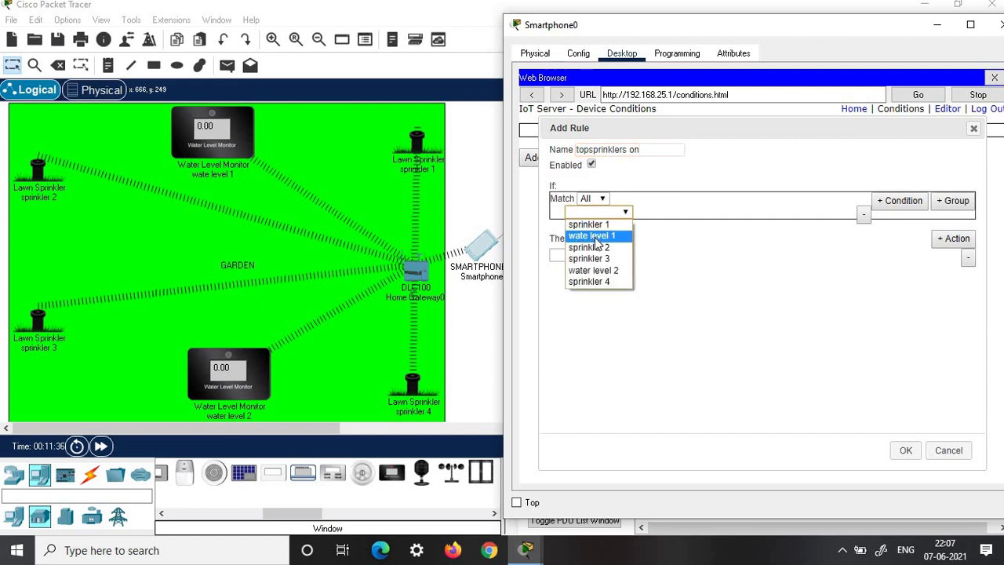
pyautogui.click(594, 236)
pyautogui.click(623, 213)
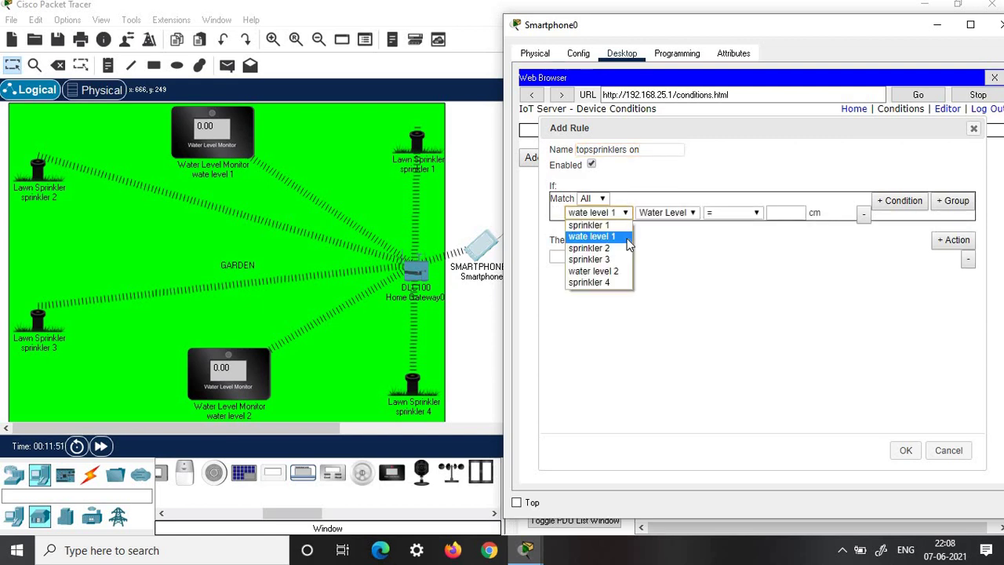
pyautogui.click(685, 224)
pyautogui.click(685, 221)
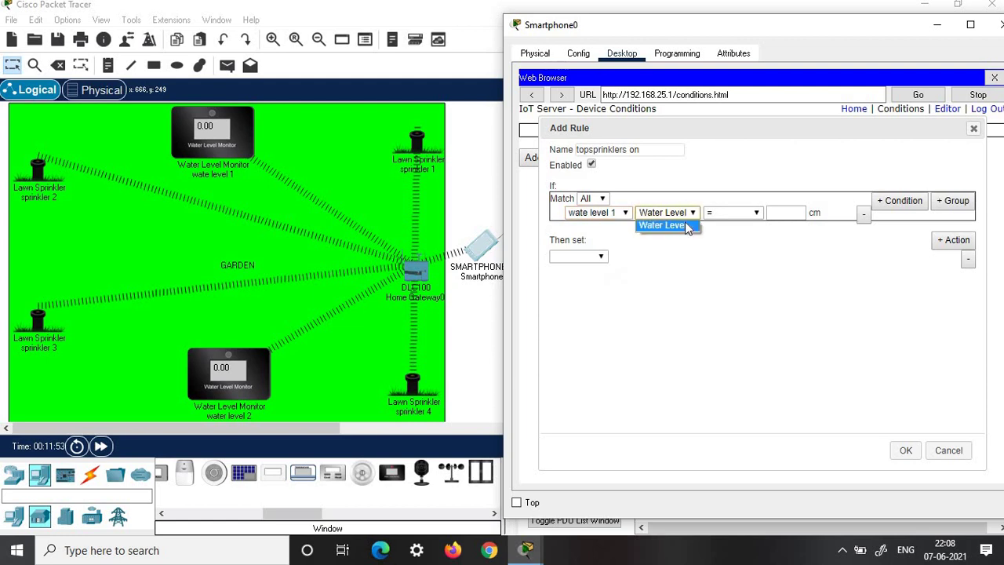
pyautogui.click(757, 215)
pyautogui.click(729, 251)
pyautogui.click(787, 212)
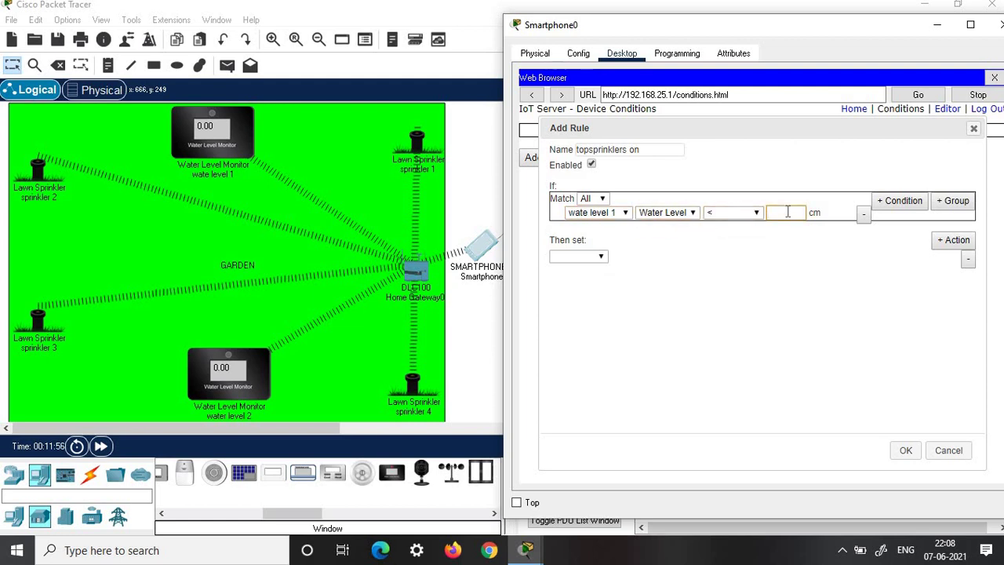
# - Make the rule set sprinkler 1 and sprinkler 2 Status true, and save it
pyautogui.click(601, 256)
pyautogui.click(601, 270)
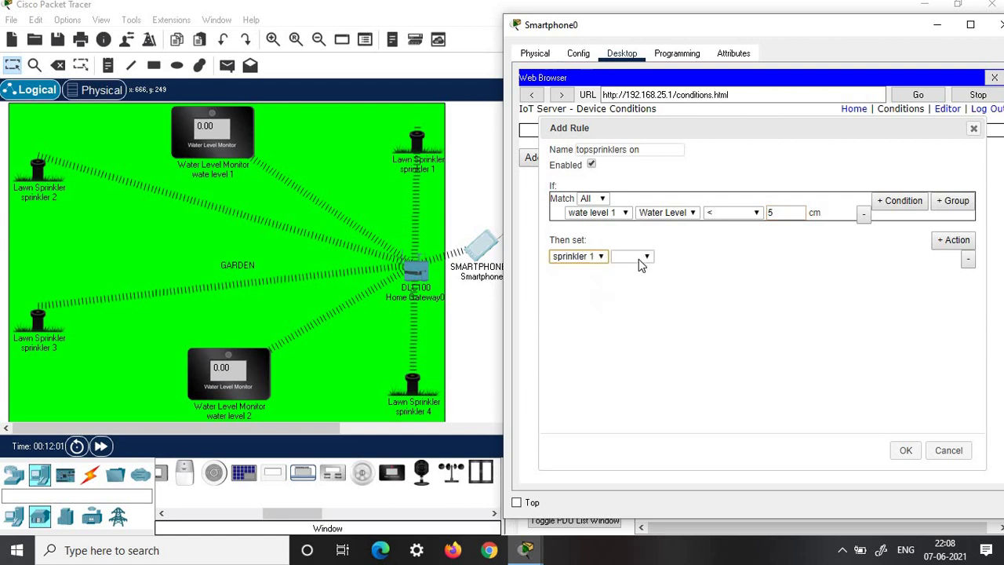
pyautogui.click(953, 240)
pyautogui.click(601, 270)
pyautogui.click(580, 294)
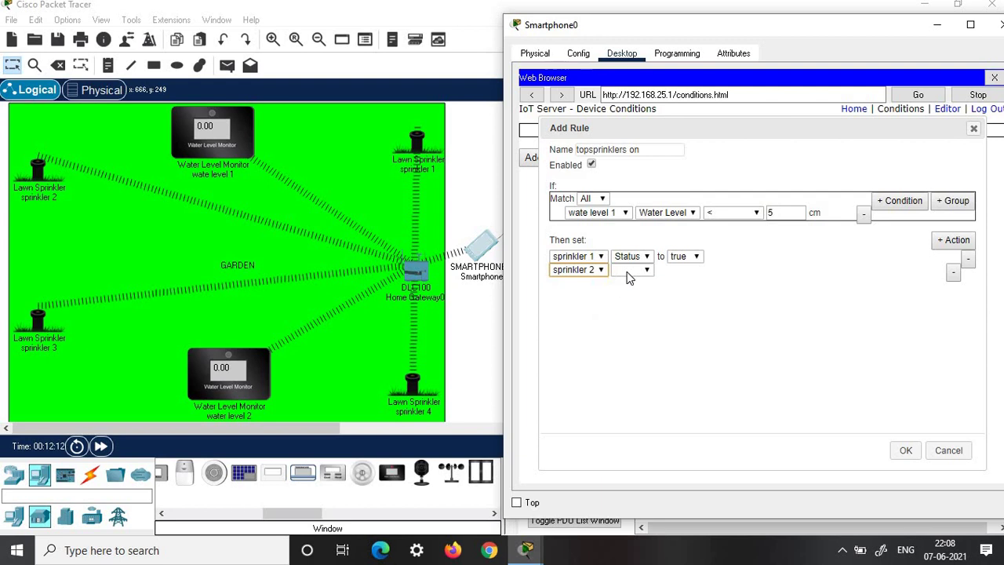
pyautogui.click(631, 270)
pyautogui.click(628, 282)
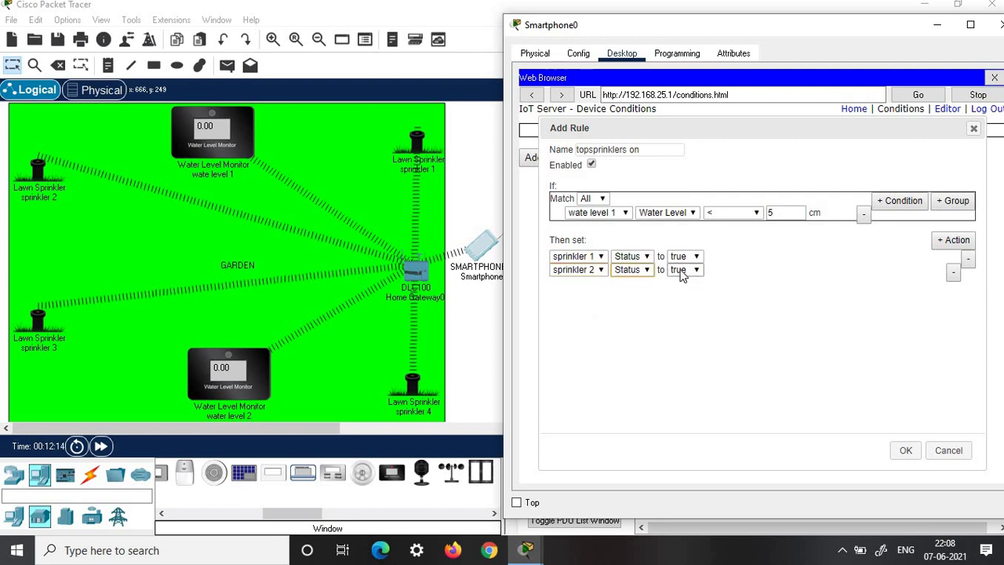
pyautogui.click(906, 450)
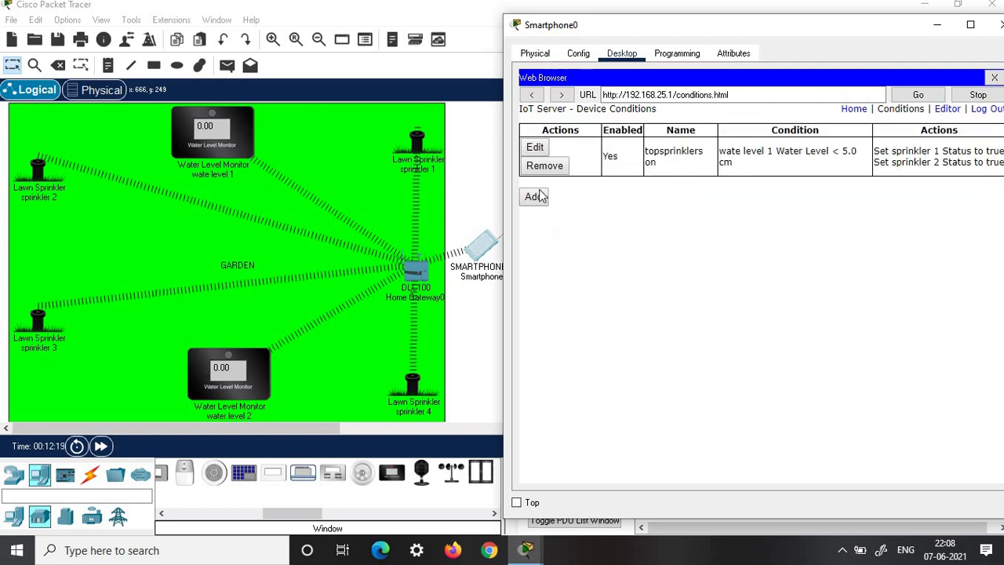
# - Add an enabled rule 'Top sprinklers off' with condition wate level 1 Water Level above 5 cm
pyautogui.click(534, 197)
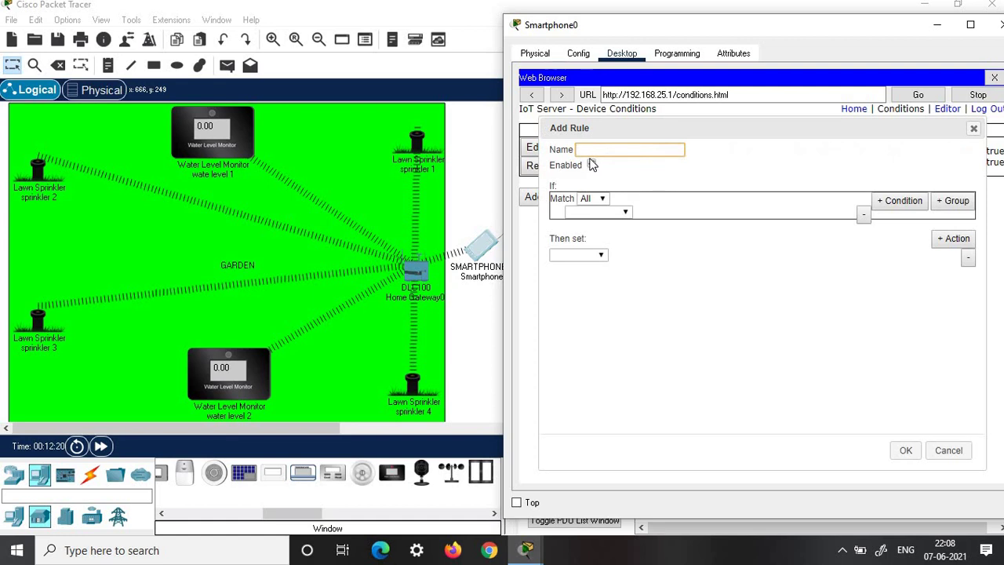
pyautogui.write('Top sprinklers off')
pyautogui.click(592, 164)
pyautogui.click(625, 212)
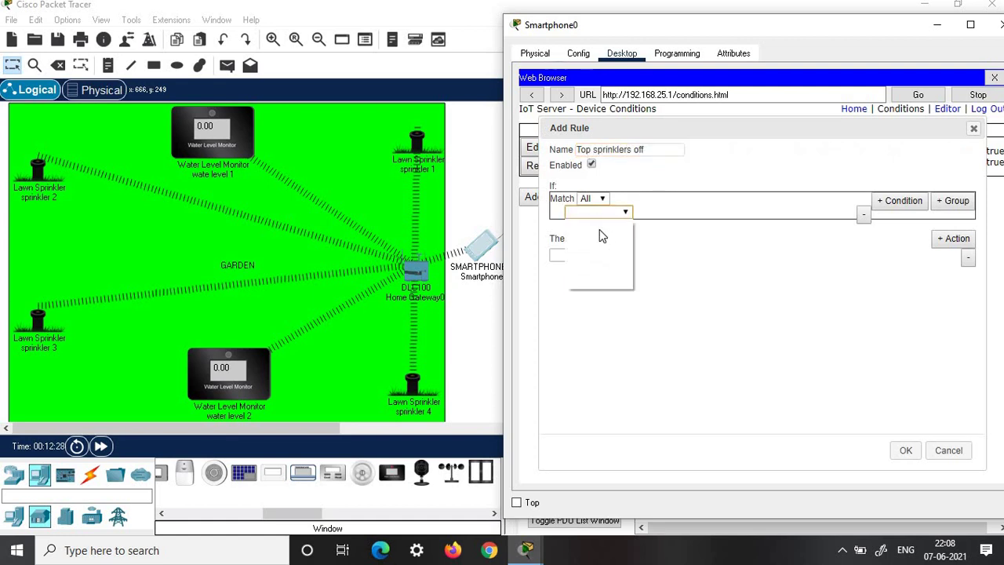
pyautogui.click(600, 237)
pyautogui.click(673, 213)
pyautogui.click(741, 211)
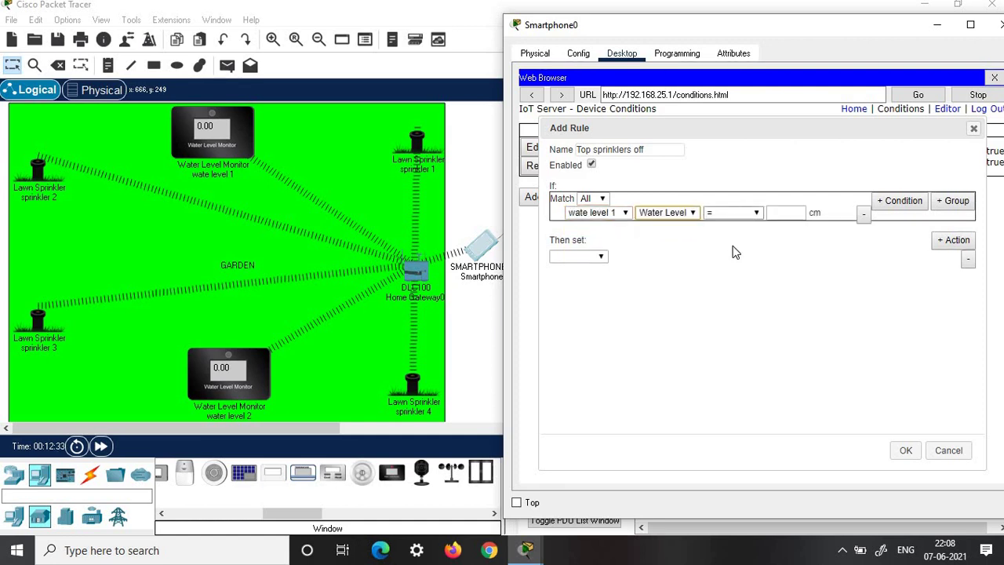
pyautogui.click(730, 266)
pyautogui.click(787, 213)
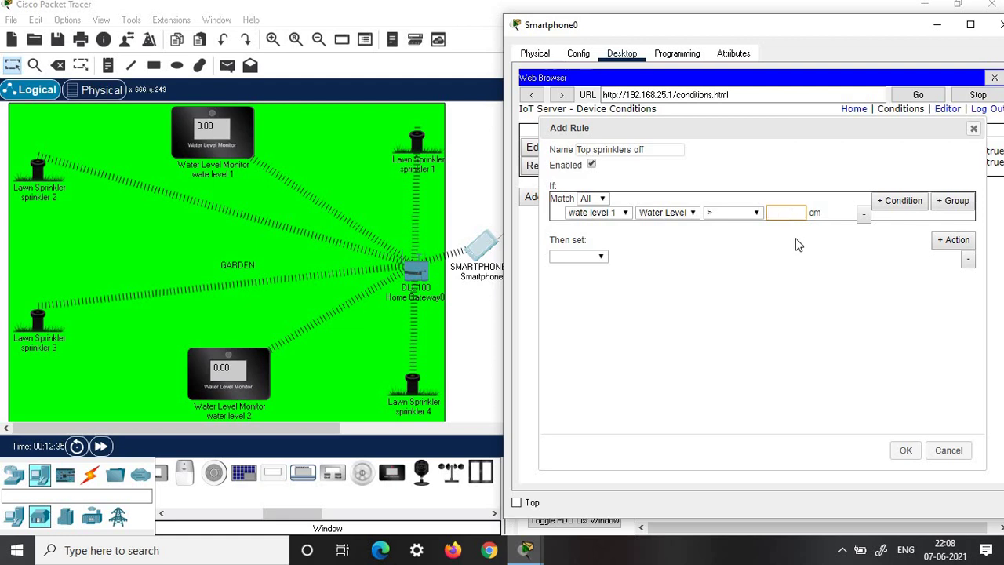
# - Make the rule set sprinkler 1 and sprinkler 2 Status false, and save it
pyautogui.click(600, 259)
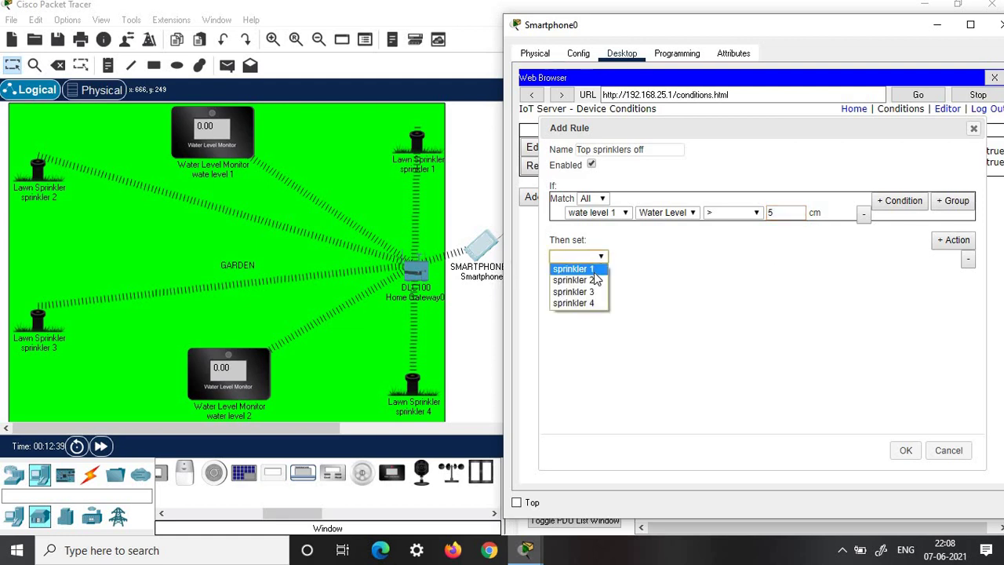
pyautogui.click(574, 269)
pyautogui.click(631, 256)
pyautogui.click(627, 269)
pyautogui.click(684, 257)
pyautogui.click(680, 281)
pyautogui.click(953, 240)
pyautogui.click(580, 269)
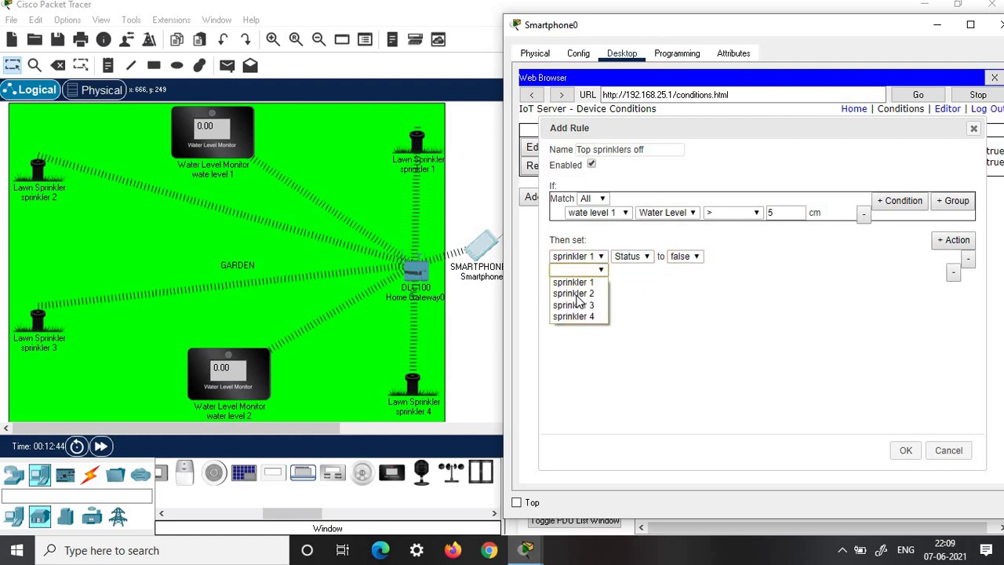
pyautogui.click(573, 294)
pyautogui.click(631, 270)
pyautogui.click(628, 283)
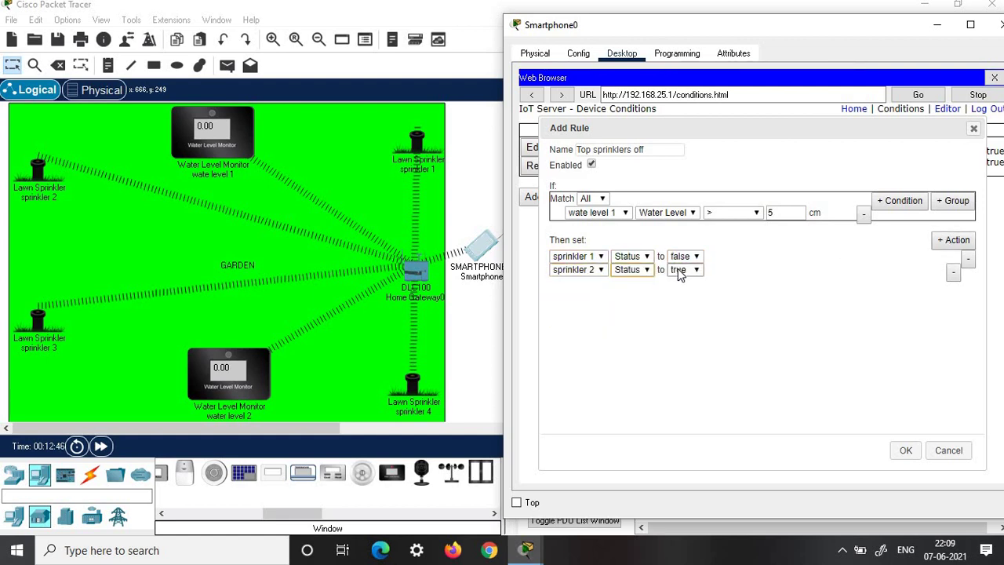
pyautogui.click(684, 270)
pyautogui.click(680, 283)
pyautogui.click(906, 450)
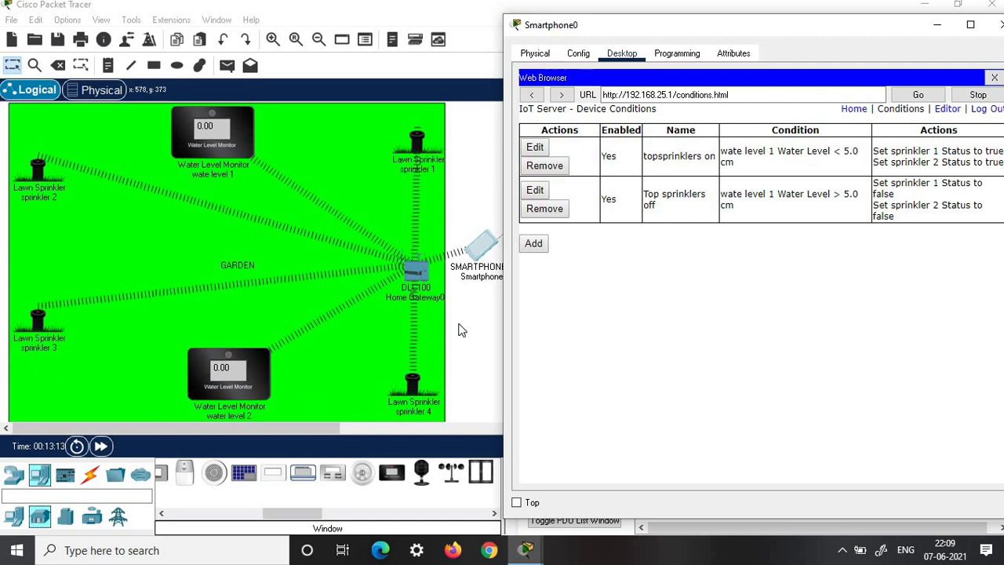
# - Add a rule 'Bottom sprinklers on' with condition water level 2 Water Level below 5 cm
pyautogui.click(534, 243)
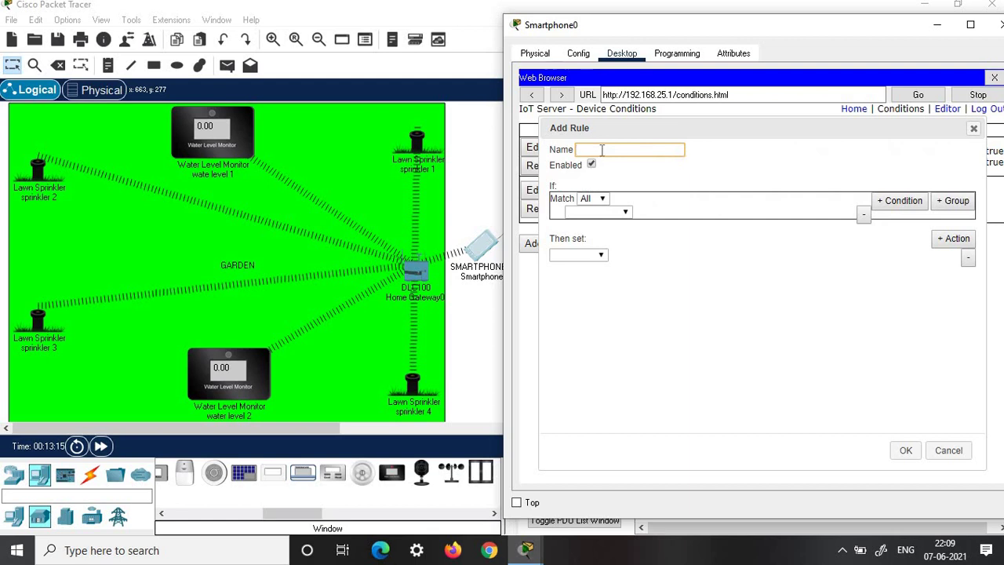
pyautogui.write('Bottom sprinklers on')
pyautogui.click(596, 212)
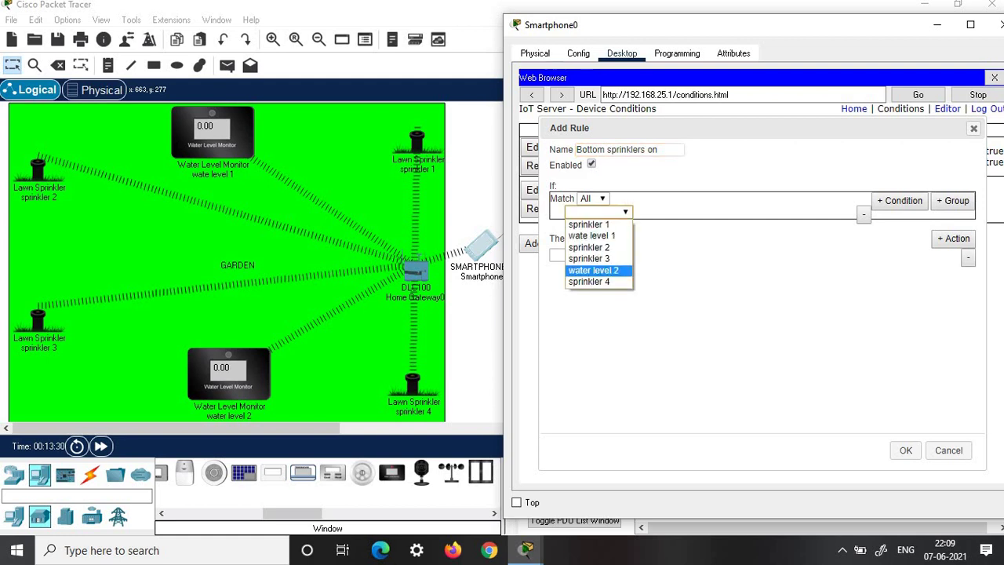
pyautogui.click(608, 267)
pyautogui.click(667, 214)
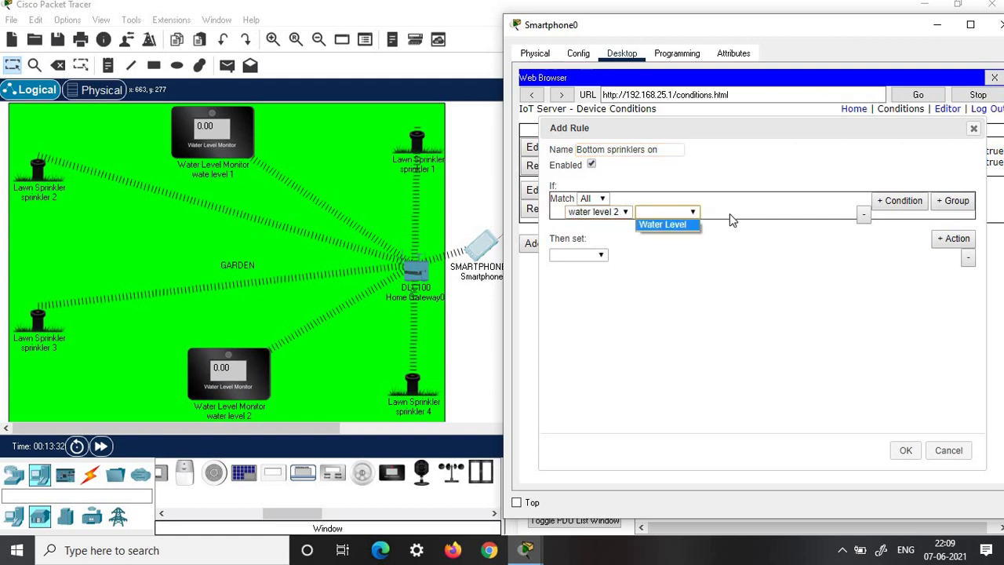
pyautogui.click(665, 225)
pyautogui.click(739, 213)
pyautogui.click(737, 248)
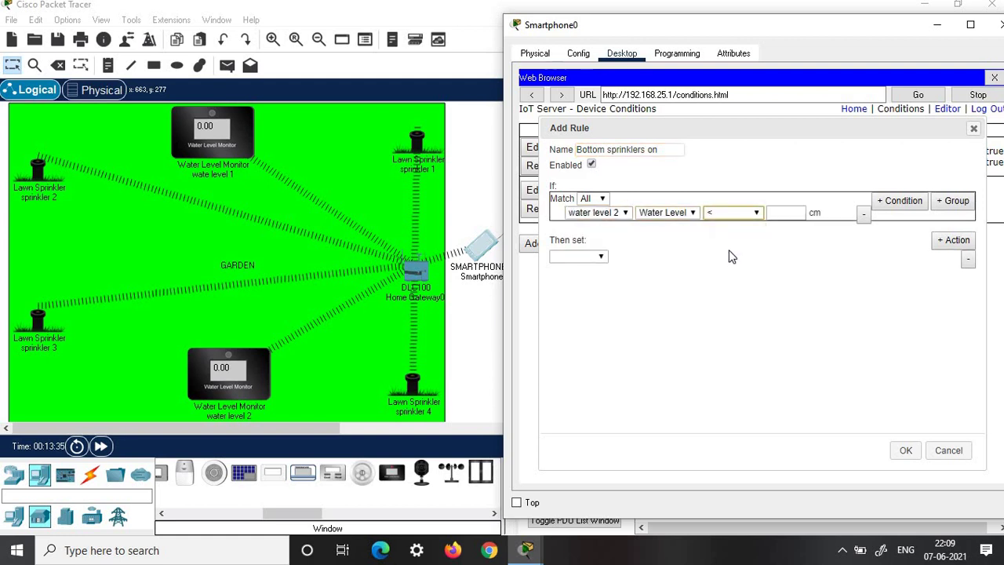
pyautogui.click(783, 212)
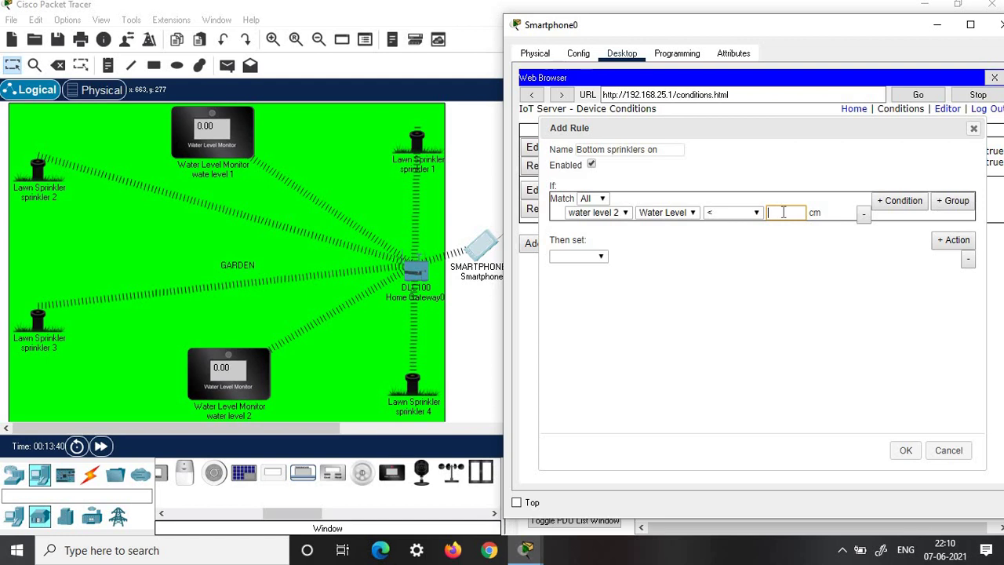
pyautogui.write('5')
# - Make the rule set sprinkler 3 and sprinkler 4 Status true, and save it
pyautogui.click(594, 257)
pyautogui.click(587, 291)
pyautogui.click(632, 274)
pyautogui.click(953, 240)
pyautogui.click(577, 270)
pyautogui.click(581, 316)
pyautogui.click(642, 270)
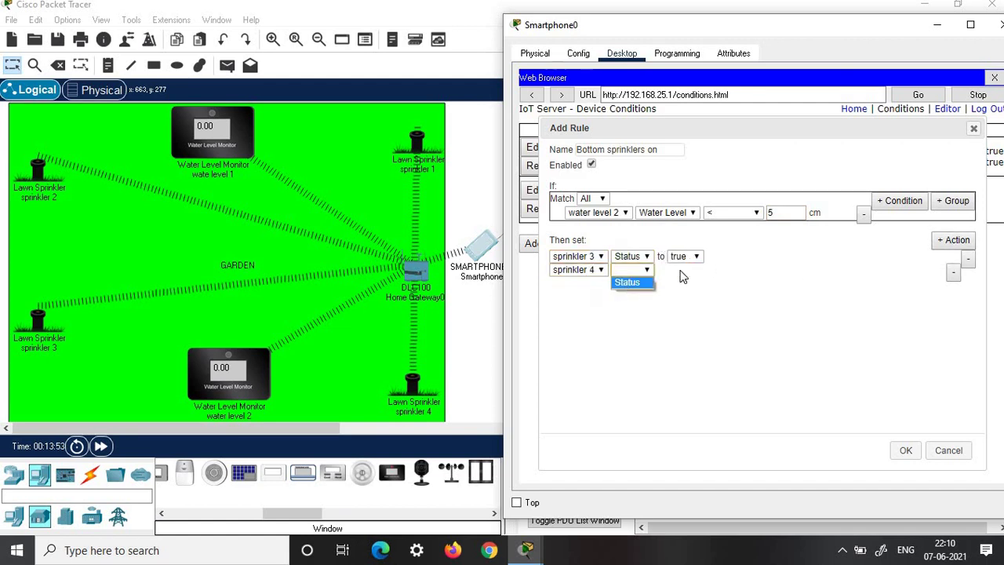
pyautogui.click(651, 282)
pyautogui.click(679, 271)
pyautogui.click(678, 283)
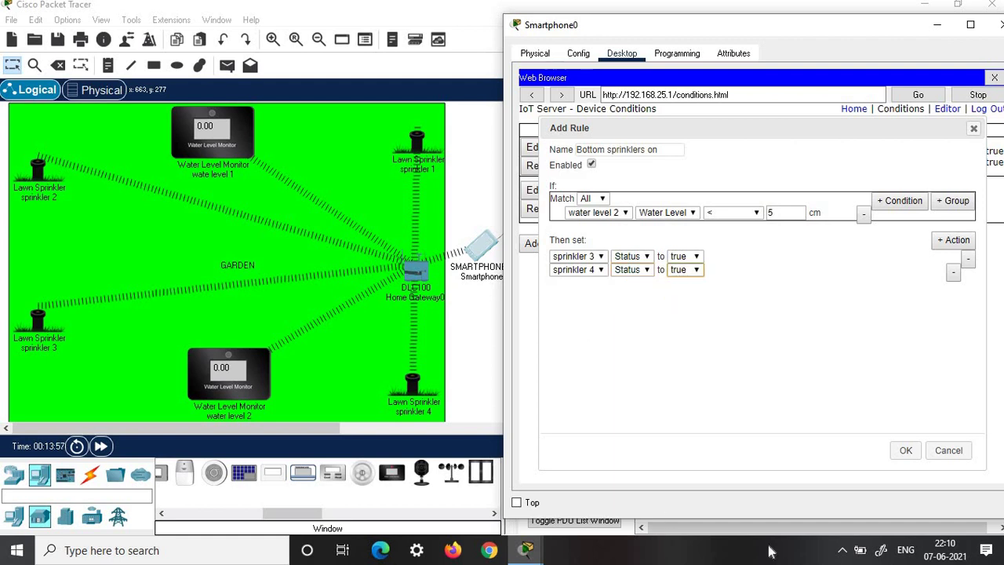
pyautogui.click(906, 452)
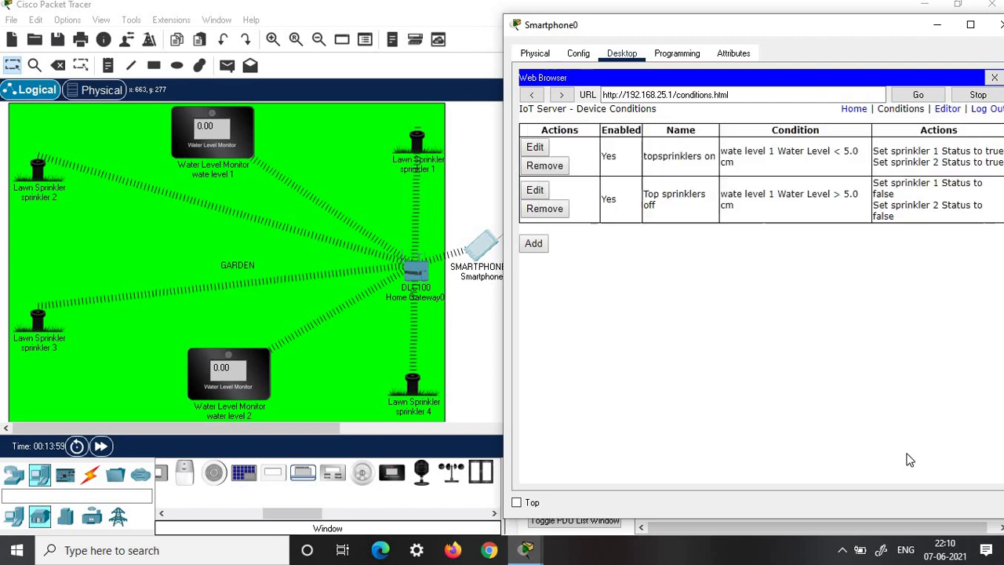
# - Add a rule 'Bottom sprinklers off' with condition water level 2 Water Level above 5 cm
pyautogui.click(535, 298)
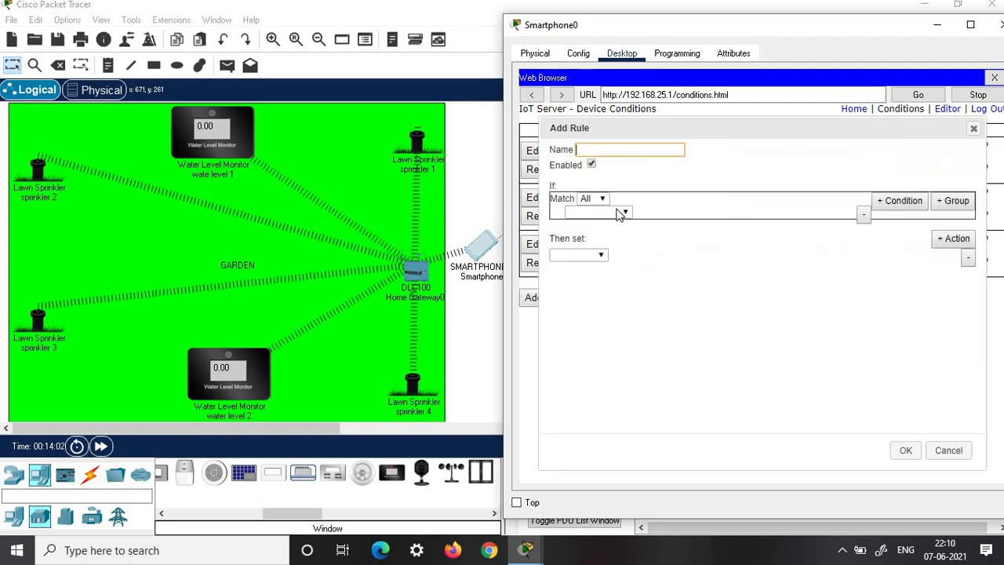
pyautogui.write('Bottom sprinklers off')
pyautogui.click(605, 213)
pyautogui.click(616, 270)
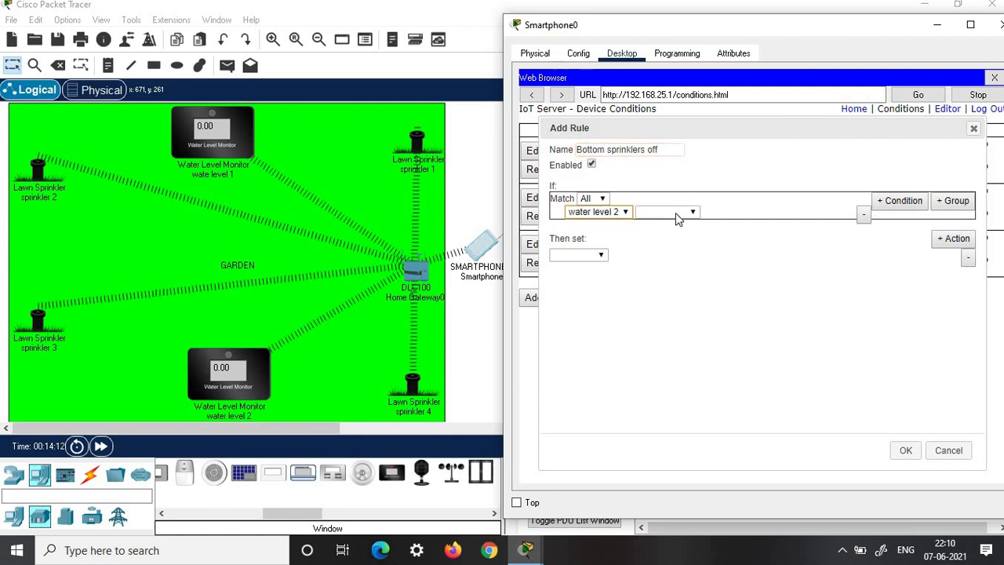
pyautogui.click(675, 213)
pyautogui.click(675, 224)
pyautogui.click(733, 213)
pyautogui.click(726, 227)
pyautogui.click(796, 212)
pyautogui.write('5')
# - Make the rule set sprinkler 3 Status false and sprinkler 4 Status, and save it
pyautogui.click(601, 256)
pyautogui.click(601, 291)
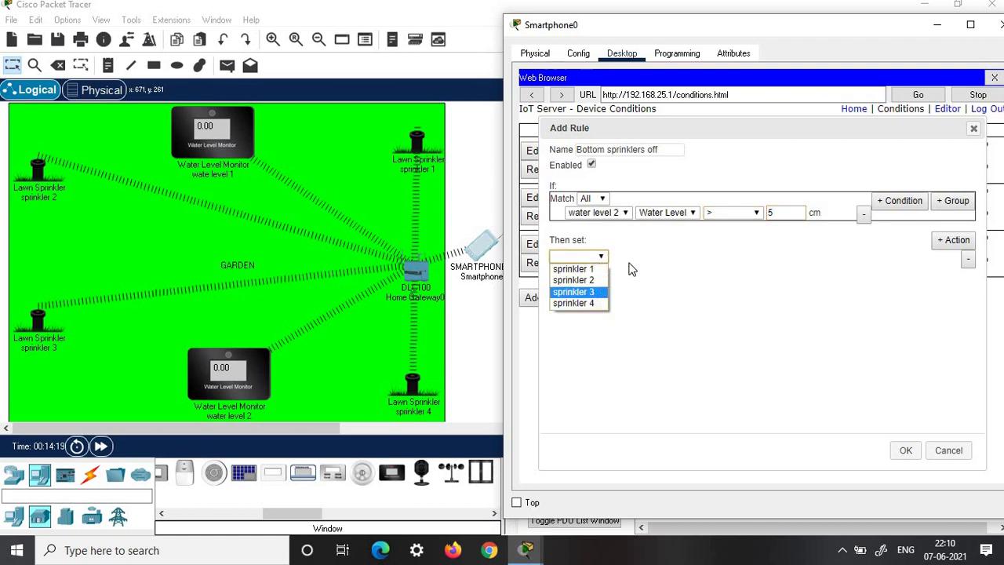
pyautogui.click(635, 259)
pyautogui.click(628, 269)
pyautogui.click(684, 257)
pyautogui.click(682, 279)
pyautogui.click(942, 243)
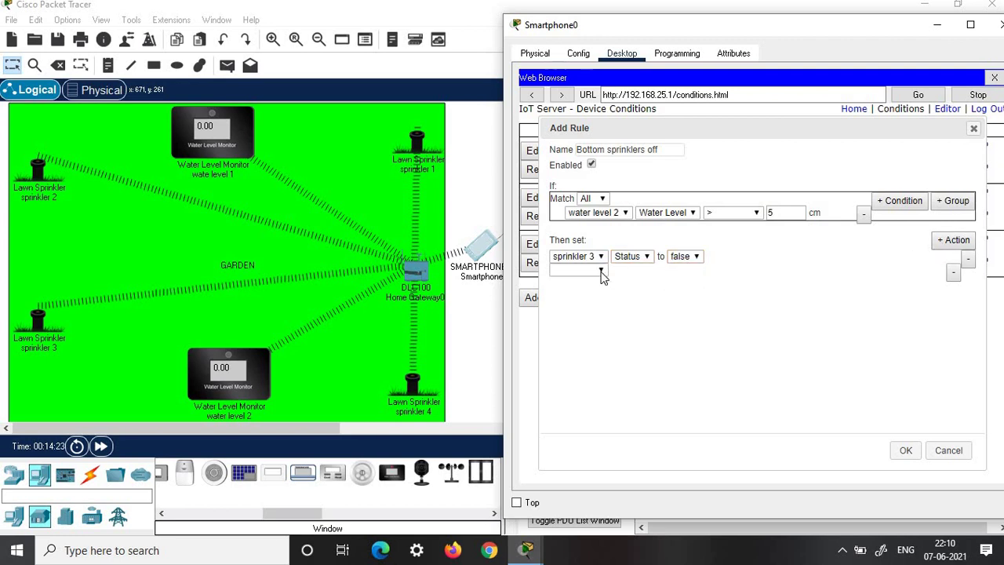
pyautogui.click(601, 270)
pyautogui.click(597, 317)
pyautogui.click(631, 270)
pyautogui.click(632, 281)
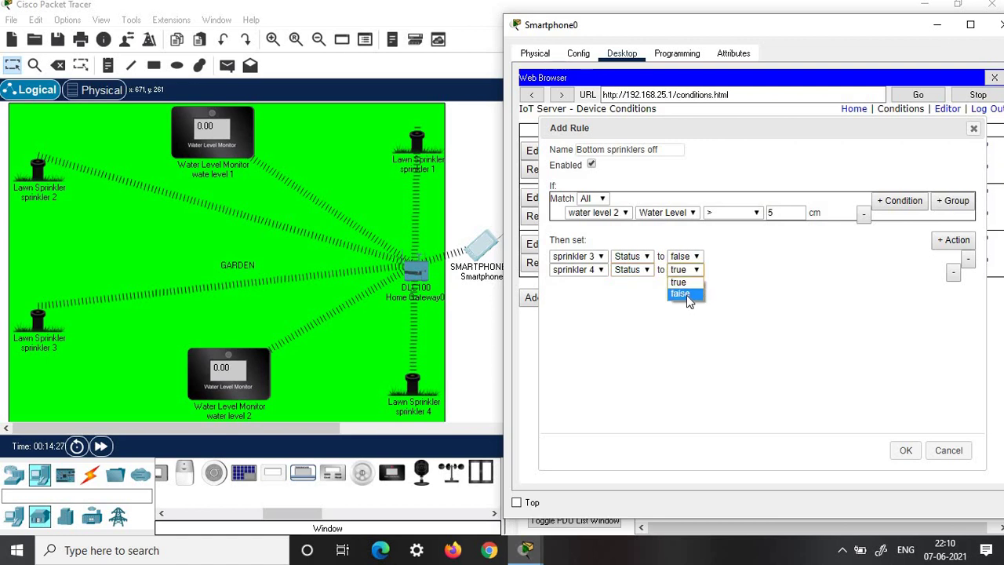
pyautogui.click(907, 455)
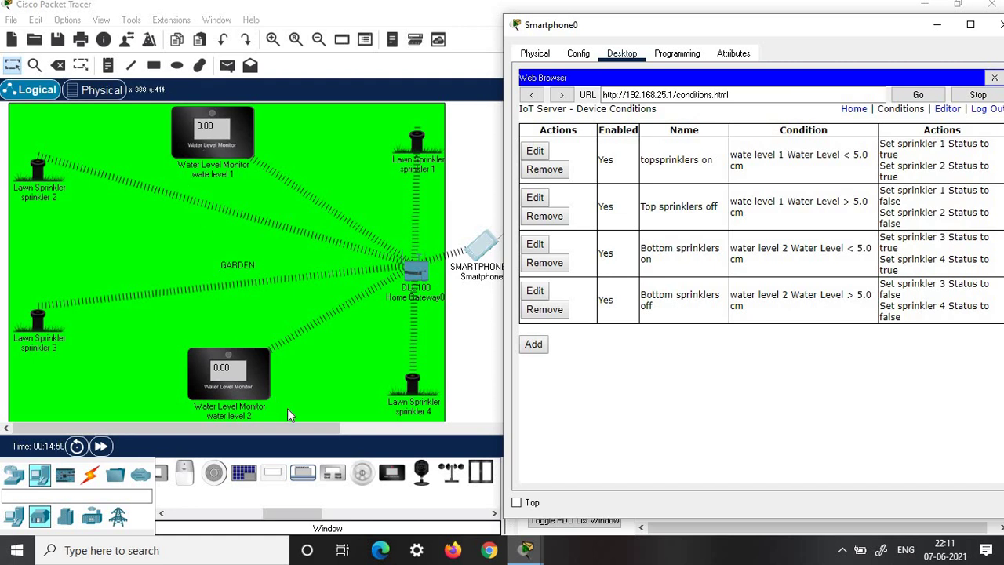
# - Return to the IoT server device list and expand wate level 1 and water level 2 readings
pyautogui.click(854, 109)
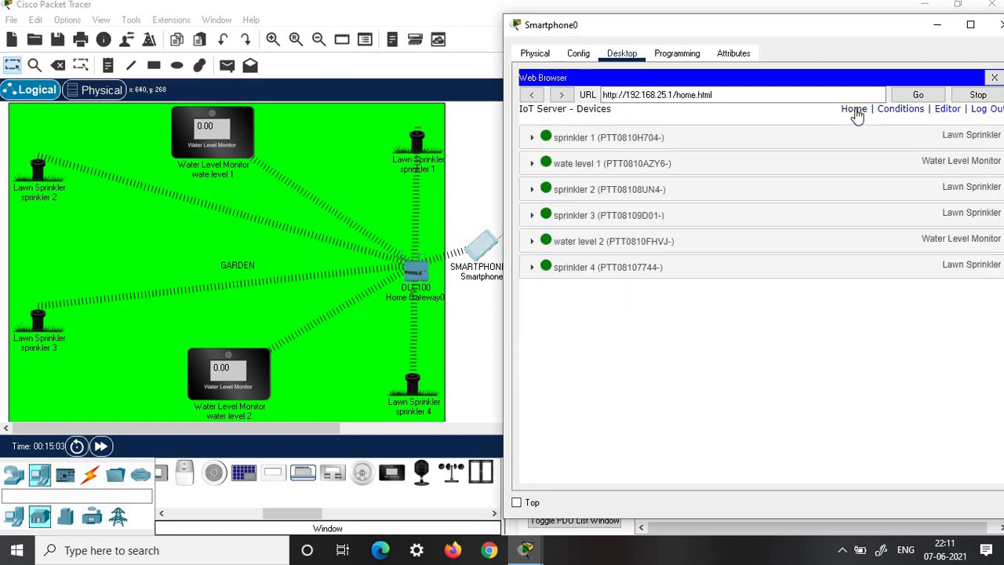
pyautogui.click(673, 164)
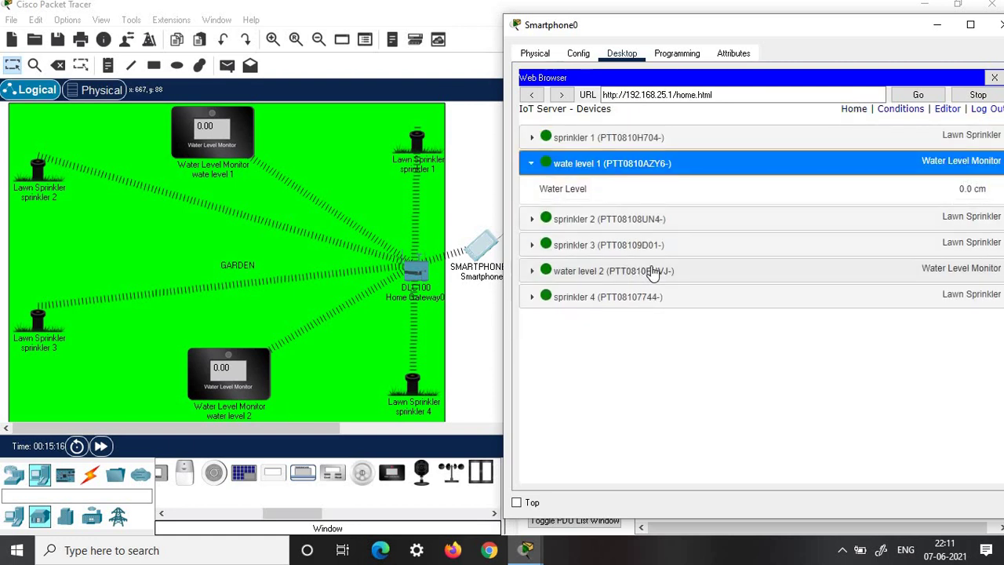
pyautogui.click(651, 272)
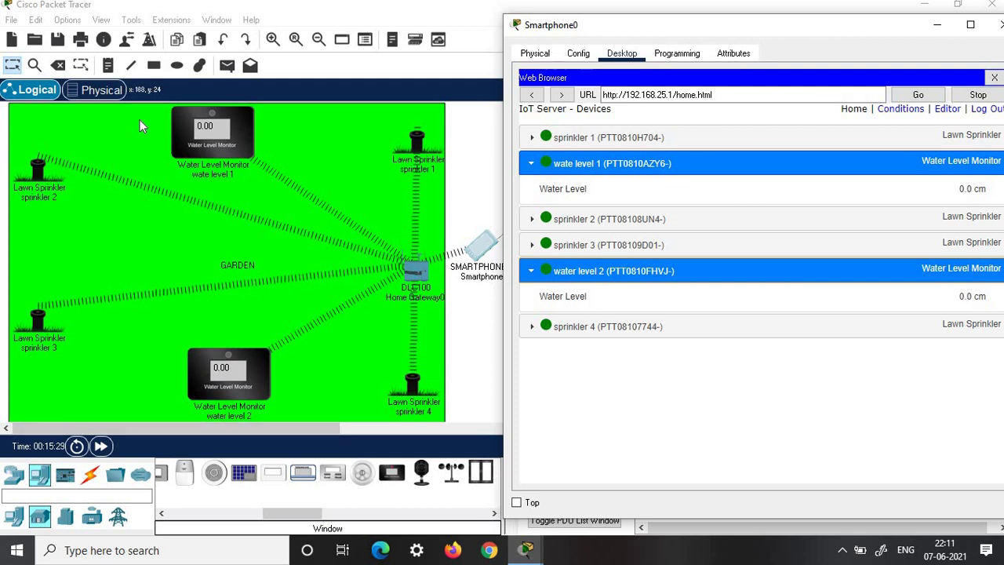
# - Look through the wate level 1 monitor's Specifications tab, then close its window
pyautogui.click(228, 147)
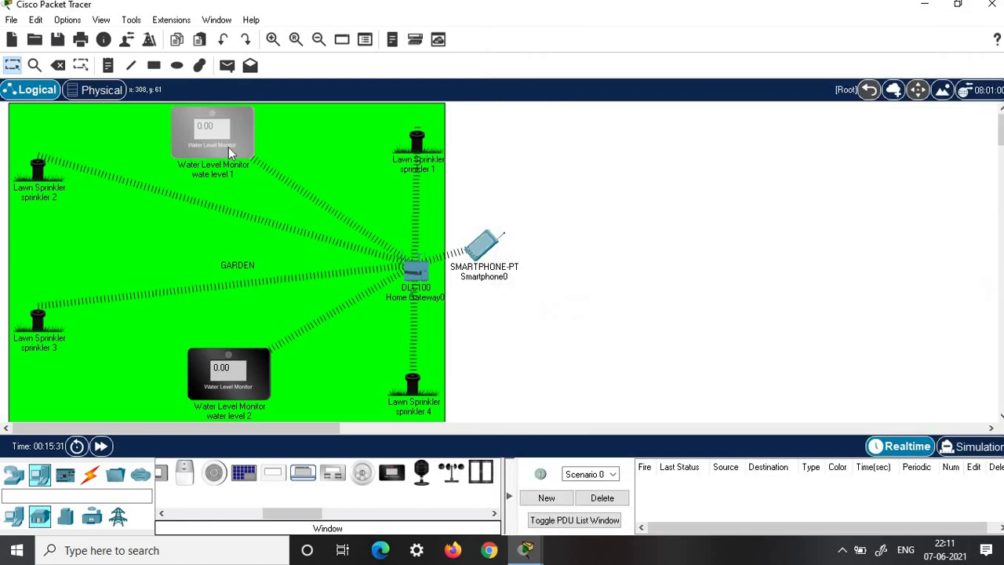
pyautogui.click(285, 68)
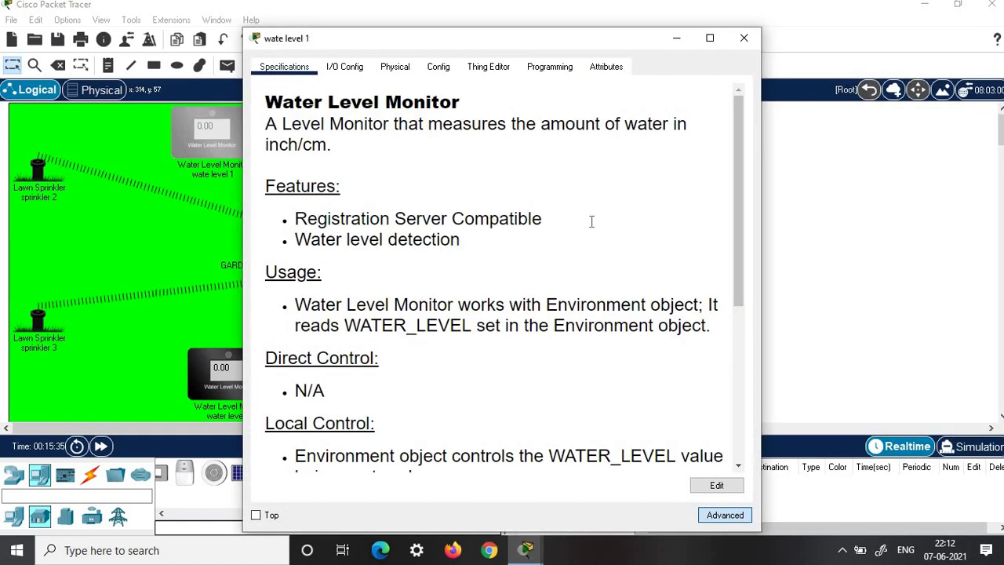
pyautogui.scroll(-1, 463, 283)
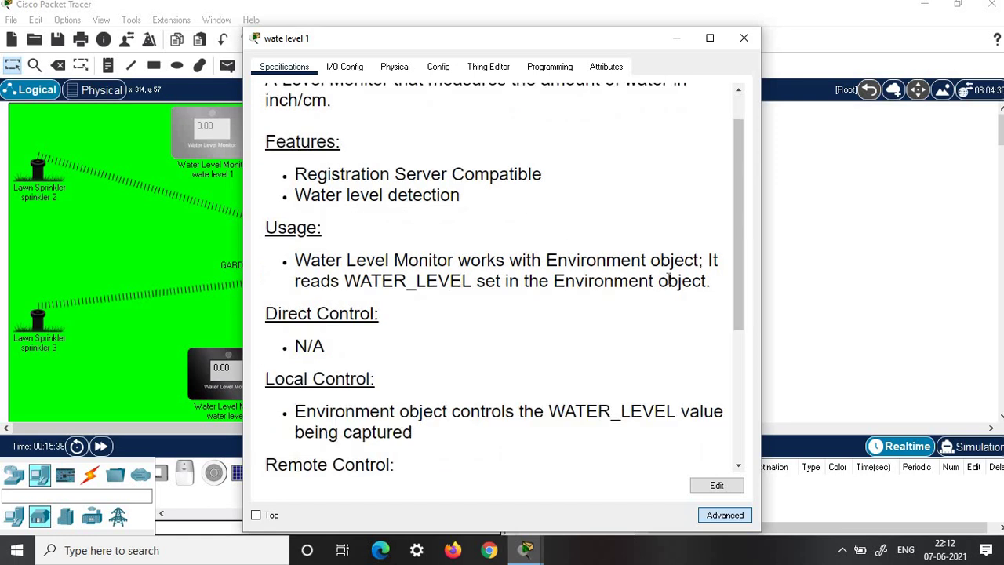
pyautogui.hotkey('alt', 'F4')
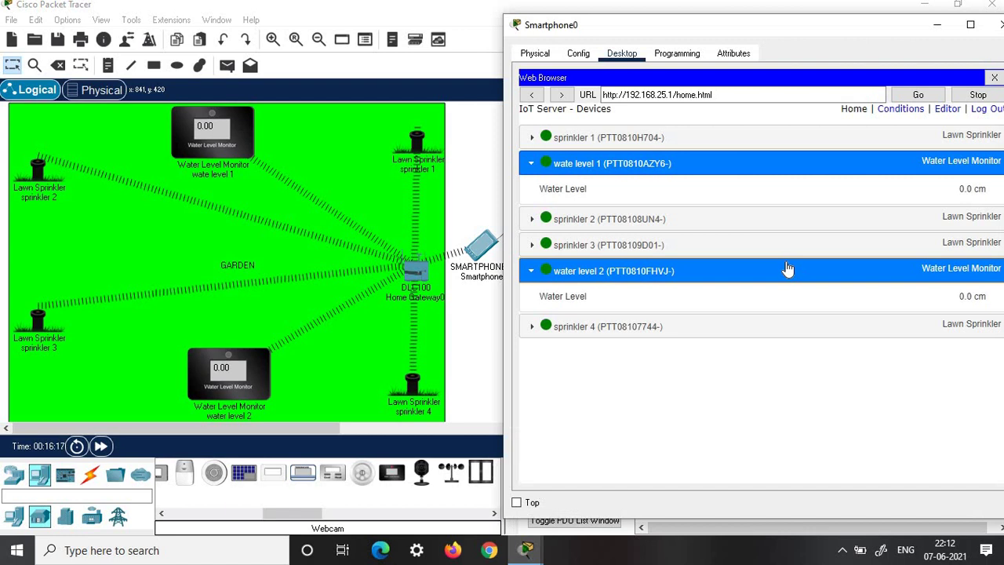
# - Switch sprinkler 1 on from the phone's IoT Server page, then close the Smartphone0 window
pyautogui.click(847, 139)
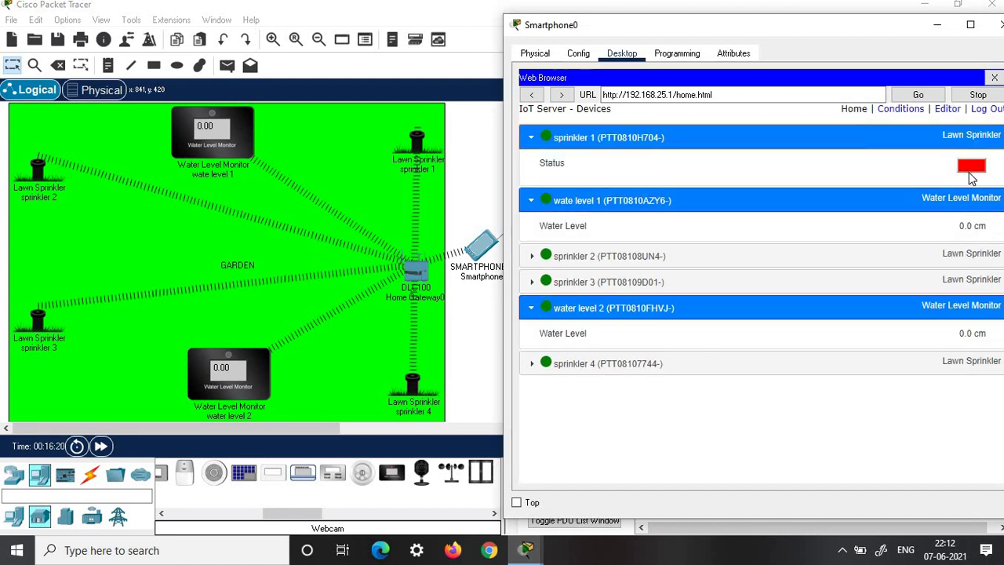
pyautogui.click(969, 168)
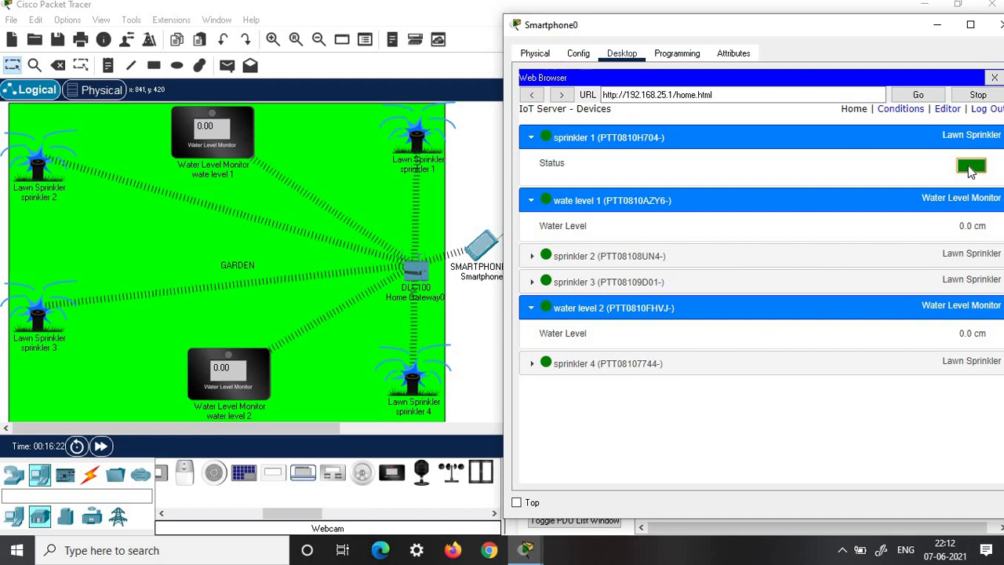
pyautogui.click(1001, 25)
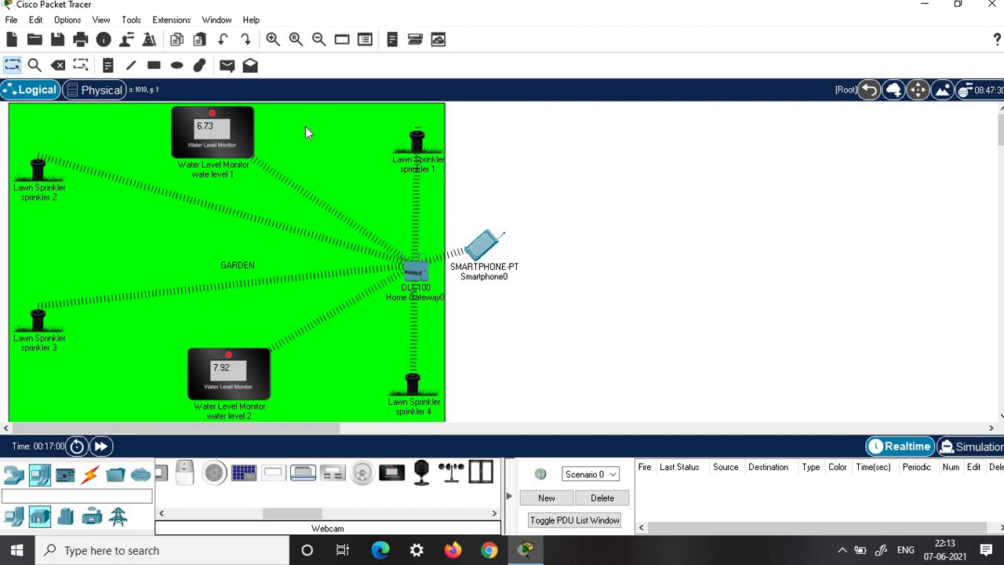
# - Watch both water level readings fall below 5 cm as all four sprinklers start spraying
pyautogui.moveTo(250, 148)
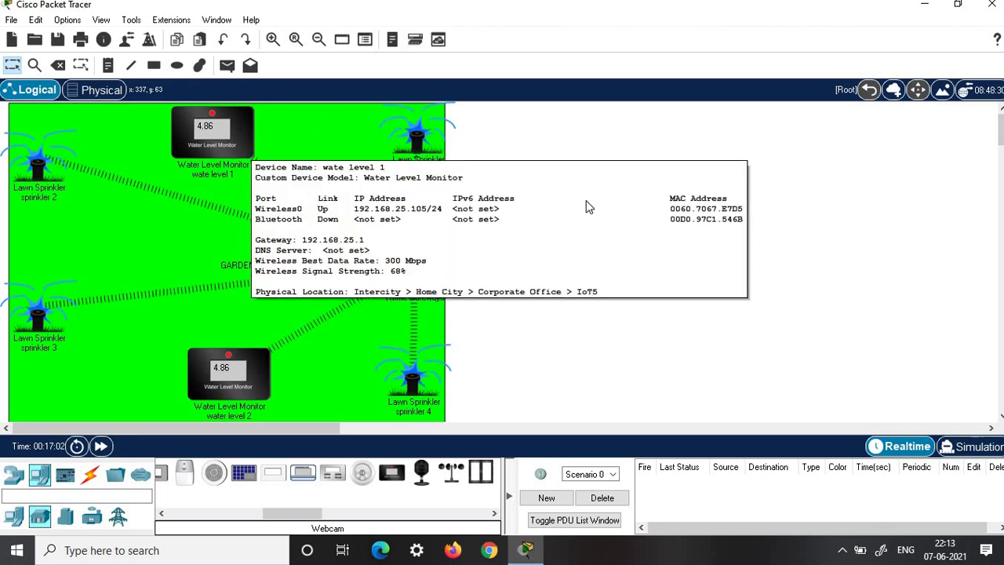